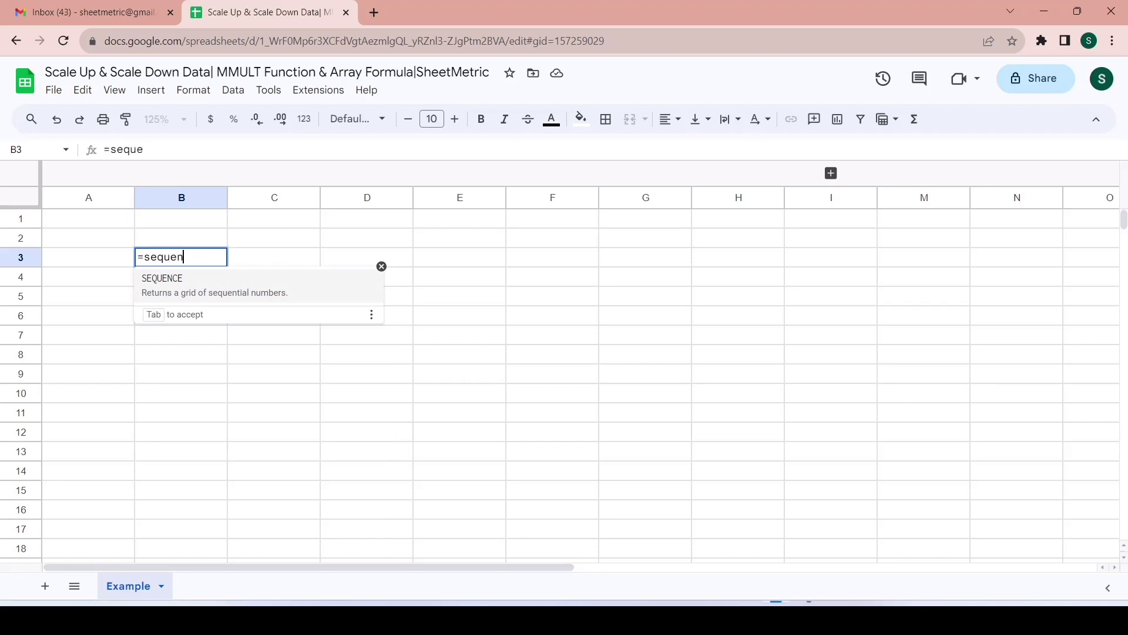
# Fill ten rows from B3 downward with =SEQUENCE(10,1,5,3).
pyautogui.click(201, 289)
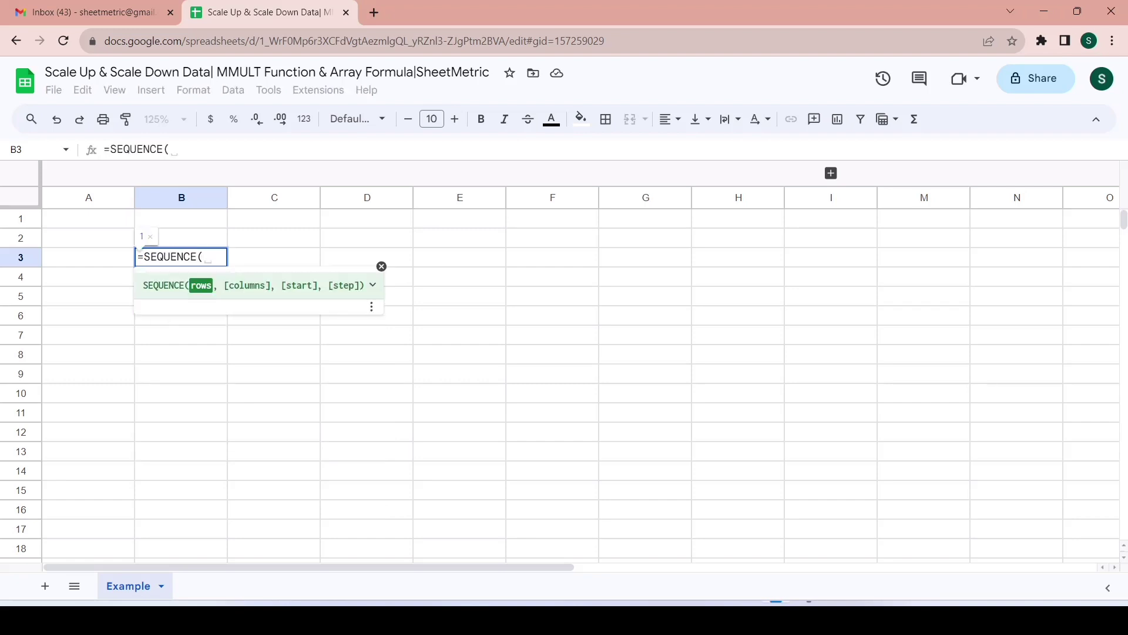
pyautogui.write('10,')
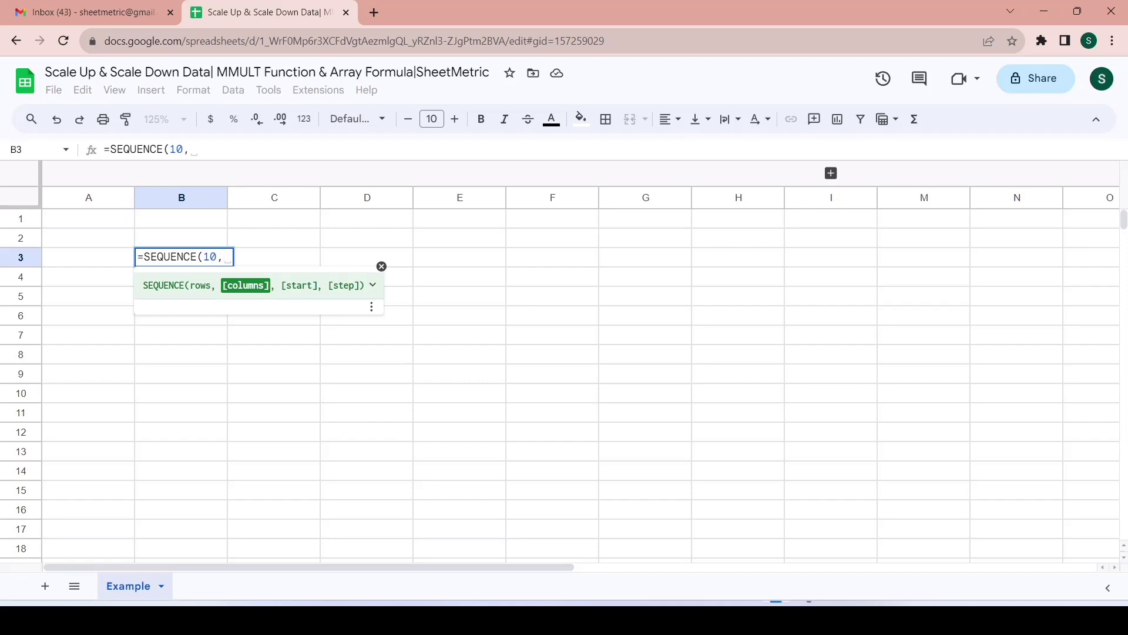
pyautogui.write('1')
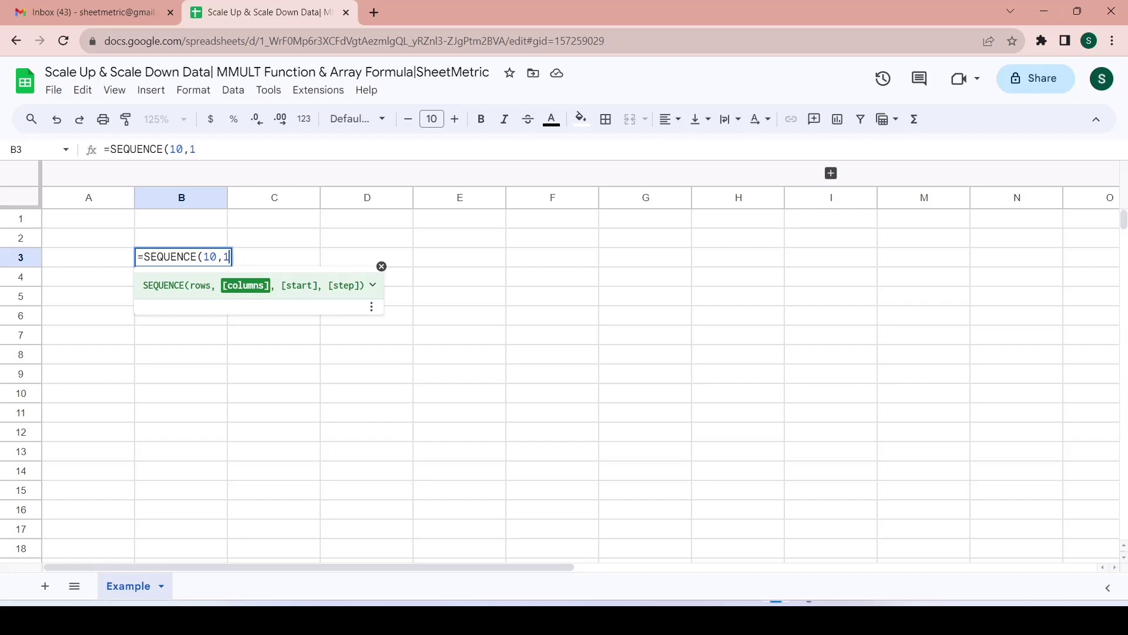
pyautogui.write(',5,3)')
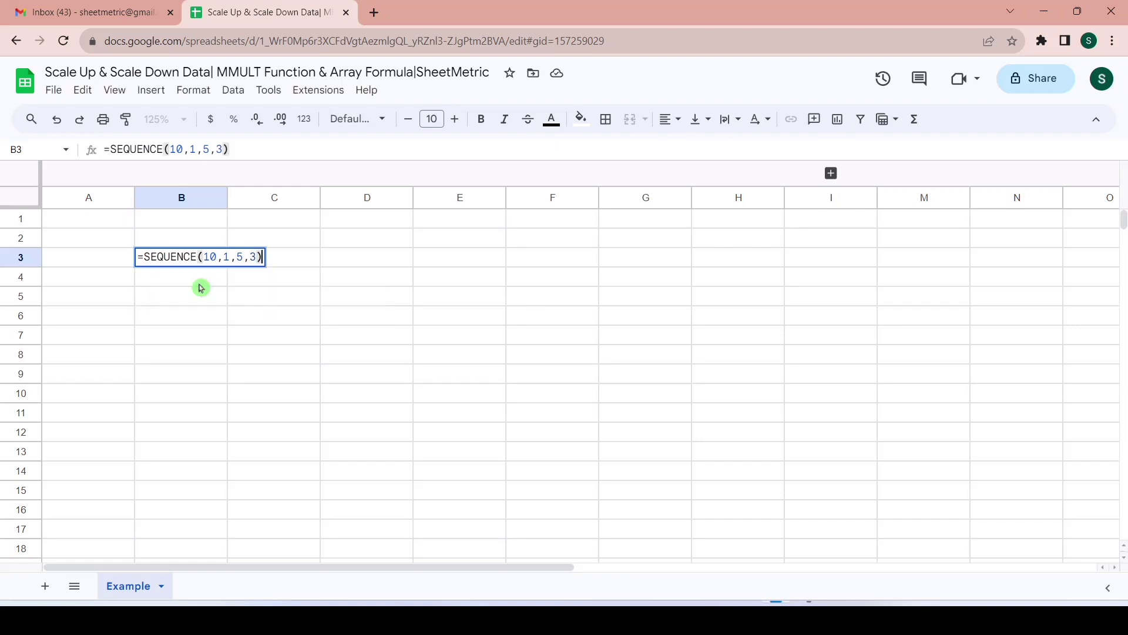
pyautogui.press('Return')
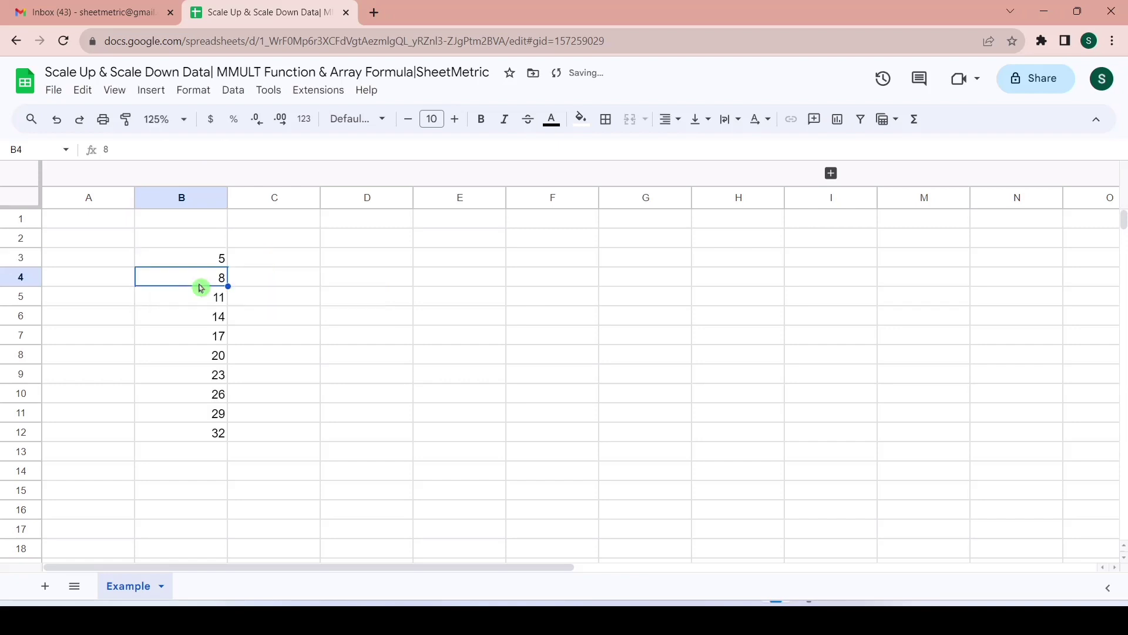
# Enter the heading "Multiply by 10" in cell D2.
pyautogui.press('Up')
pyautogui.press('Right')
pyautogui.press('Right')
pyautogui.press('Up')
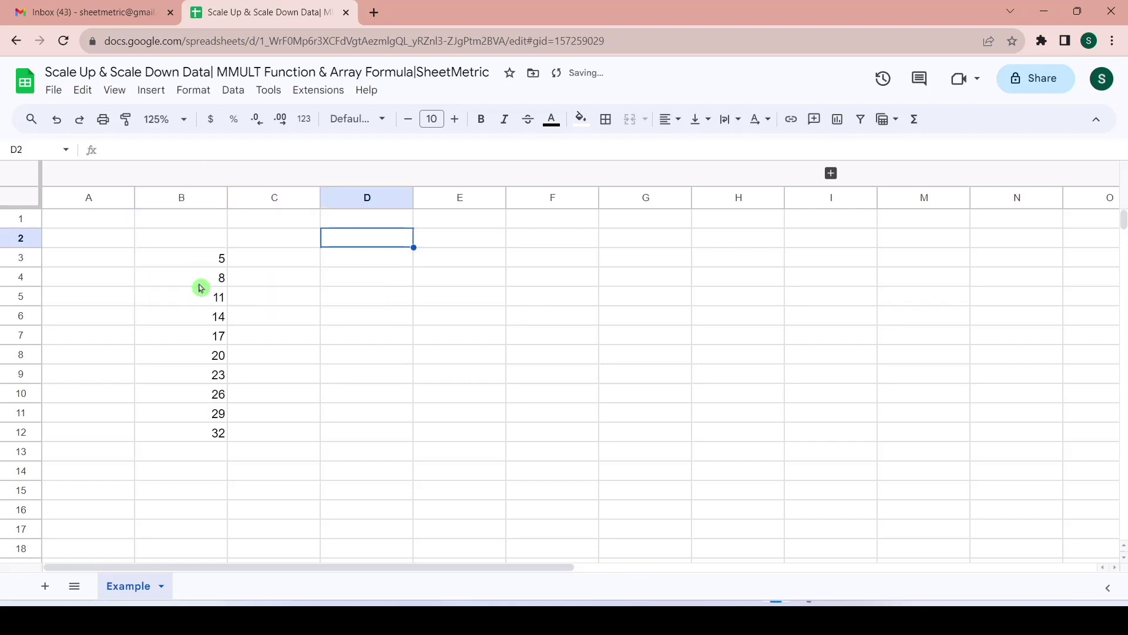
pyautogui.write('Multipl')
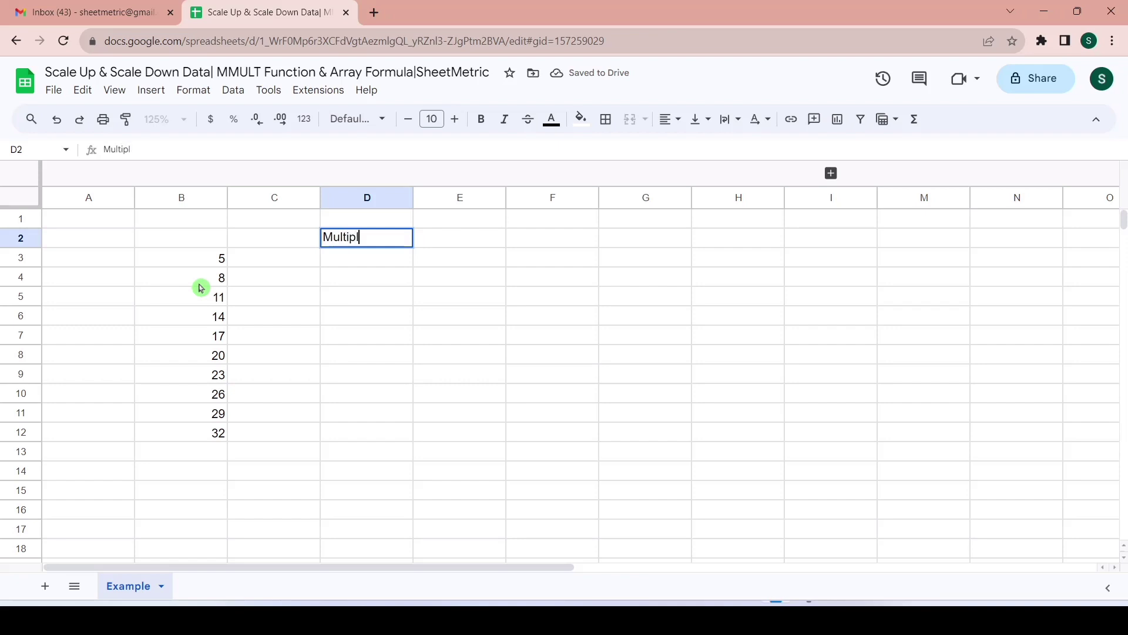
pyautogui.write('y by 10')
pyautogui.press('Return')
# Enter the heading "Divide it by 2" in cell F2.
pyautogui.press('Up')
pyautogui.press('Right')
pyautogui.press('Right')
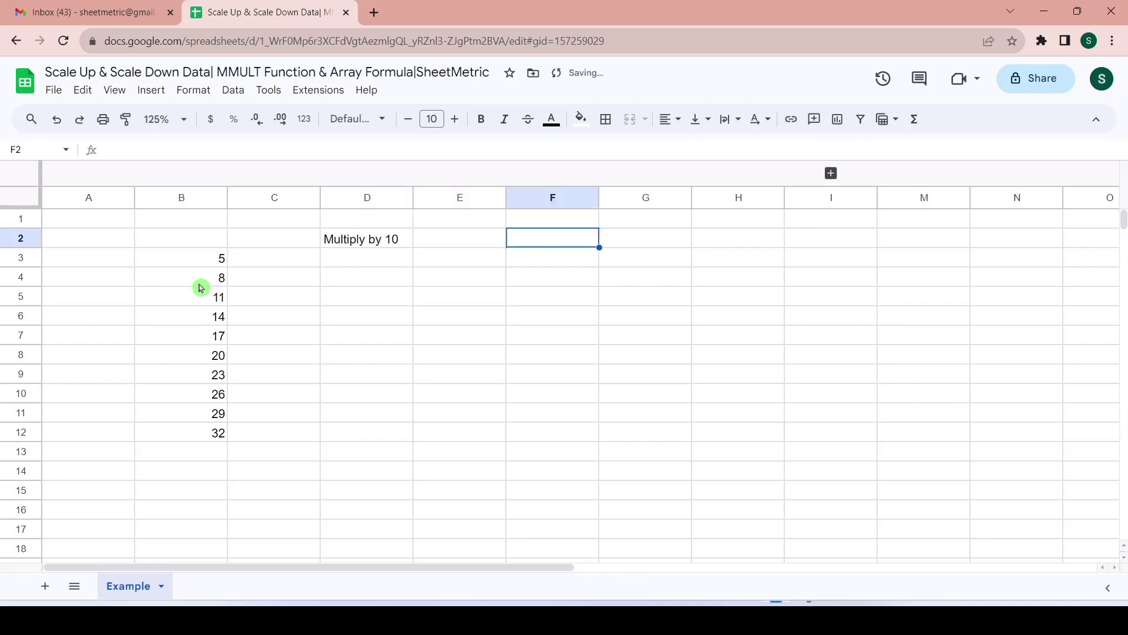
pyautogui.write('Divide it ')
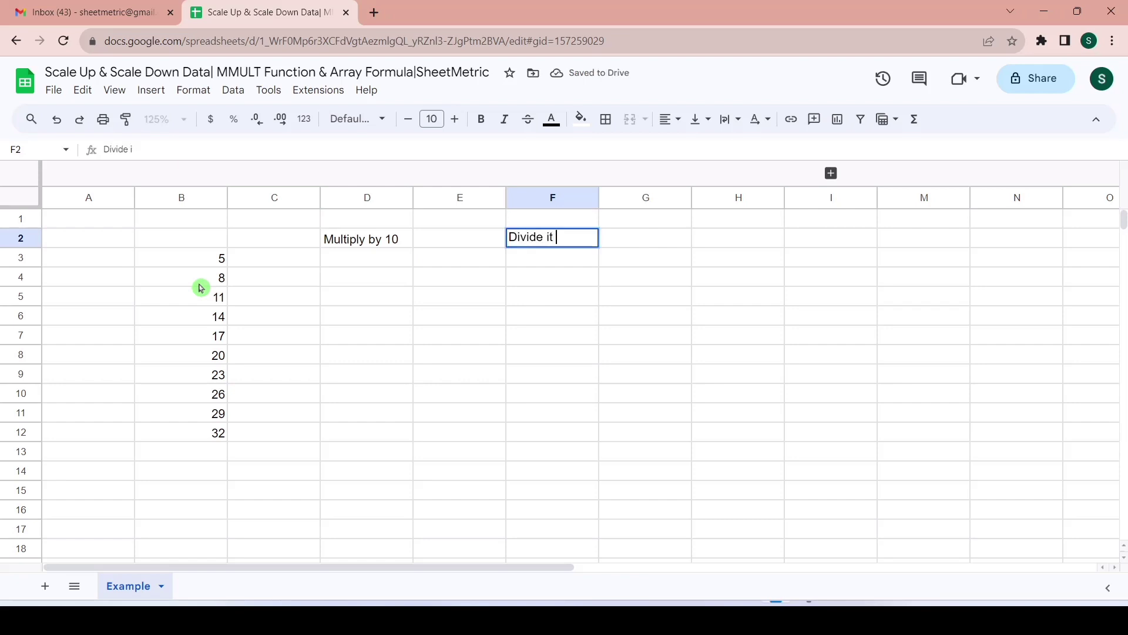
pyautogui.write('by 2')
pyautogui.press('Right')
# Enter the heading "Make all of these -ve" in cell H2.
pyautogui.press('Right')
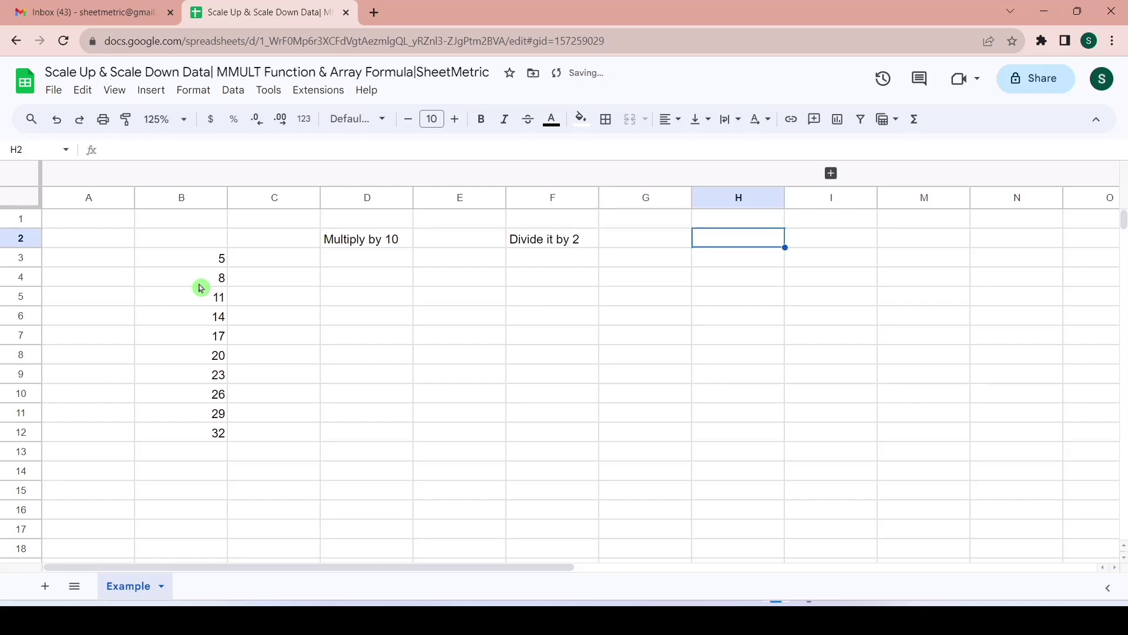
pyautogui.write('Make ')
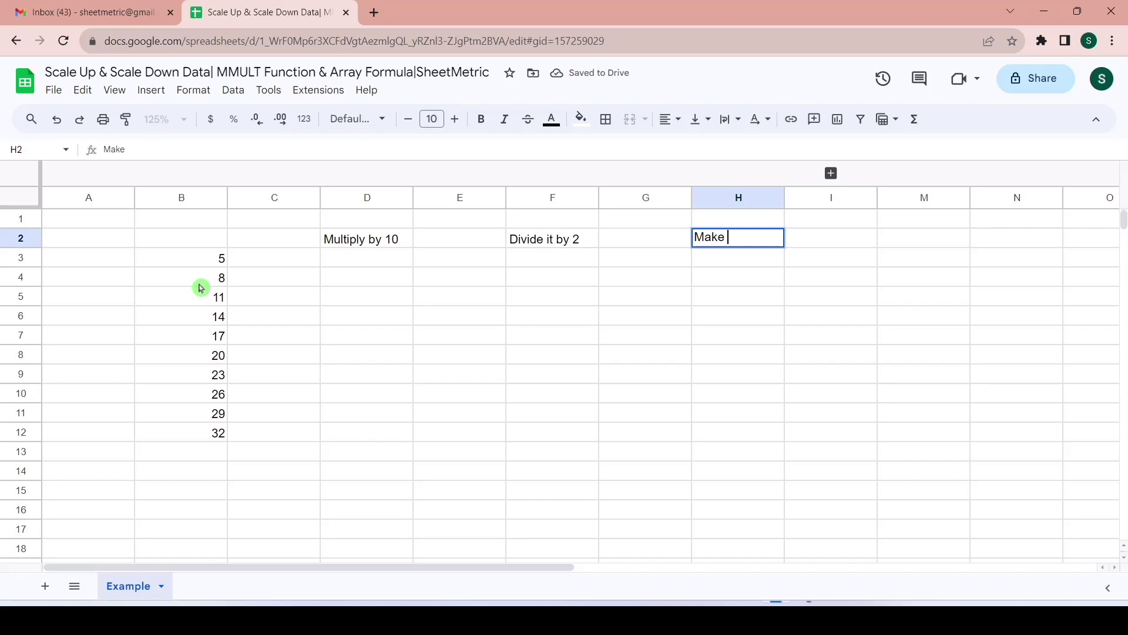
pyautogui.write('all of these -ve')
pyautogui.press('Return')
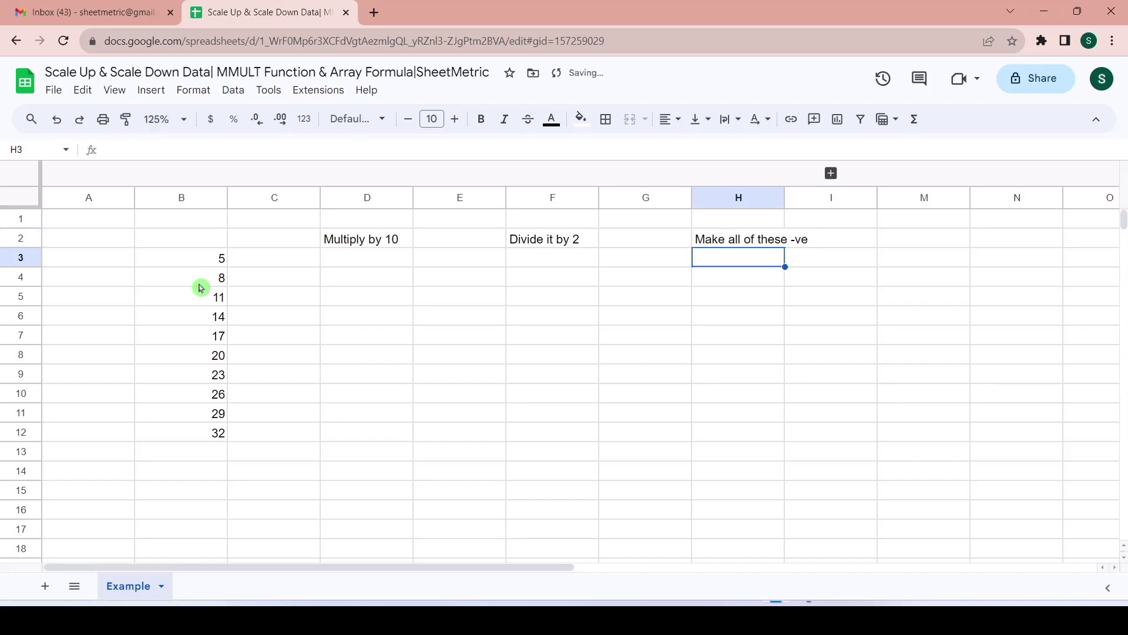
# Multiply the numbers in B3:B12 by 10 with the array formula =MMULT(B3:B12,10) in cell D3.
pyautogui.press('Down')
pyautogui.press('Up')
pyautogui.press('Left')
pyautogui.press('Left')
pyautogui.press('Left')
pyautogui.press('Left')
pyautogui.write('=mm')
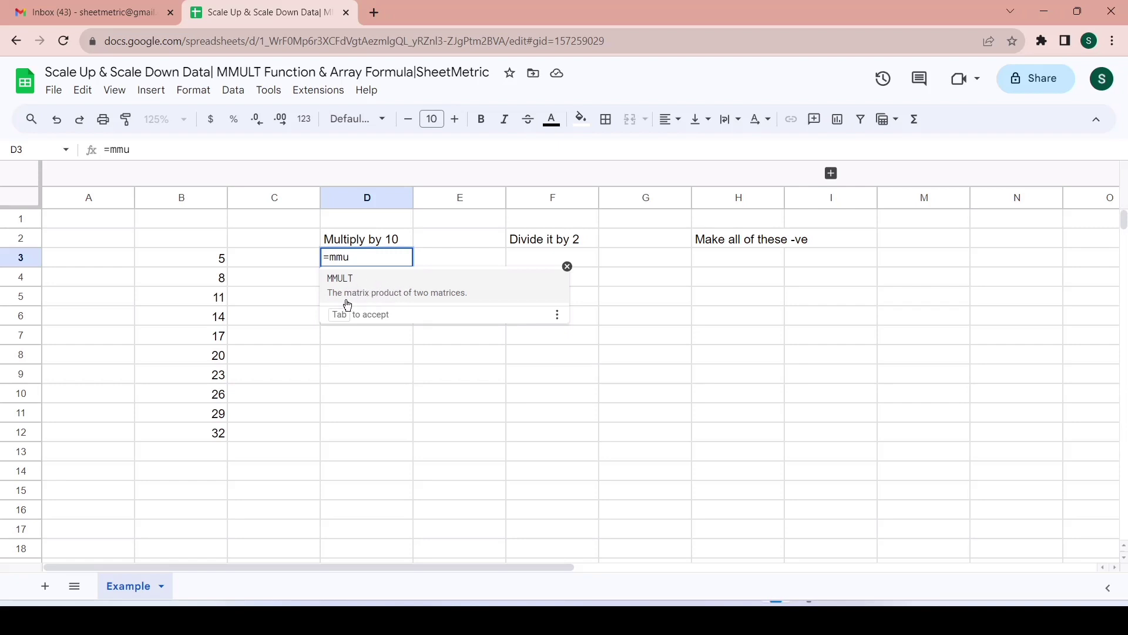
pyautogui.click(424, 297)
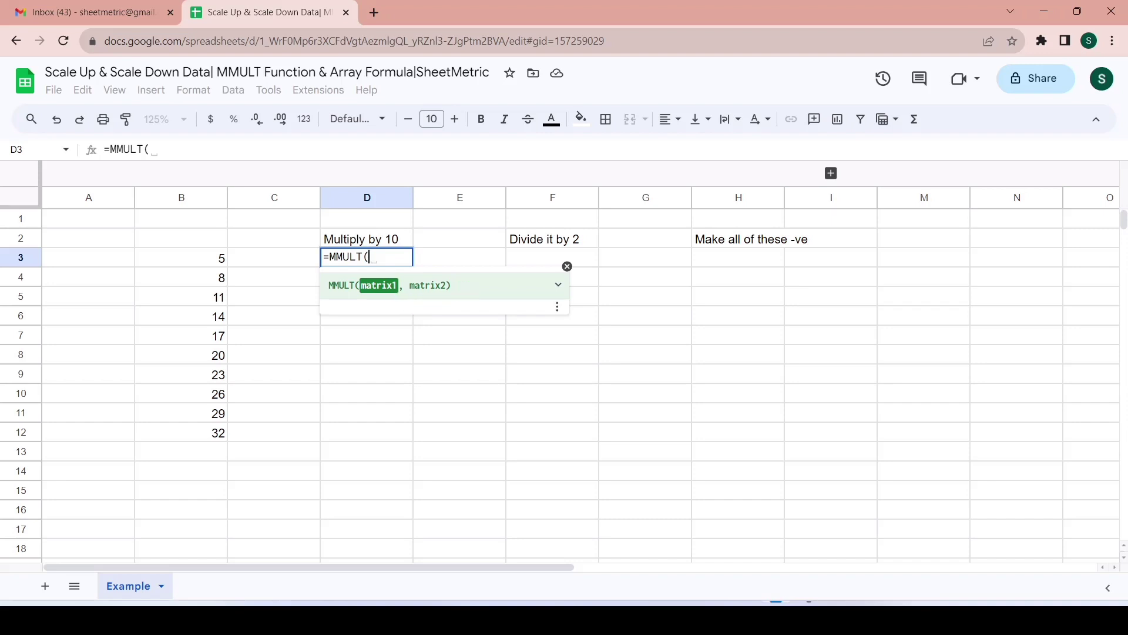
pyautogui.click(225, 264)
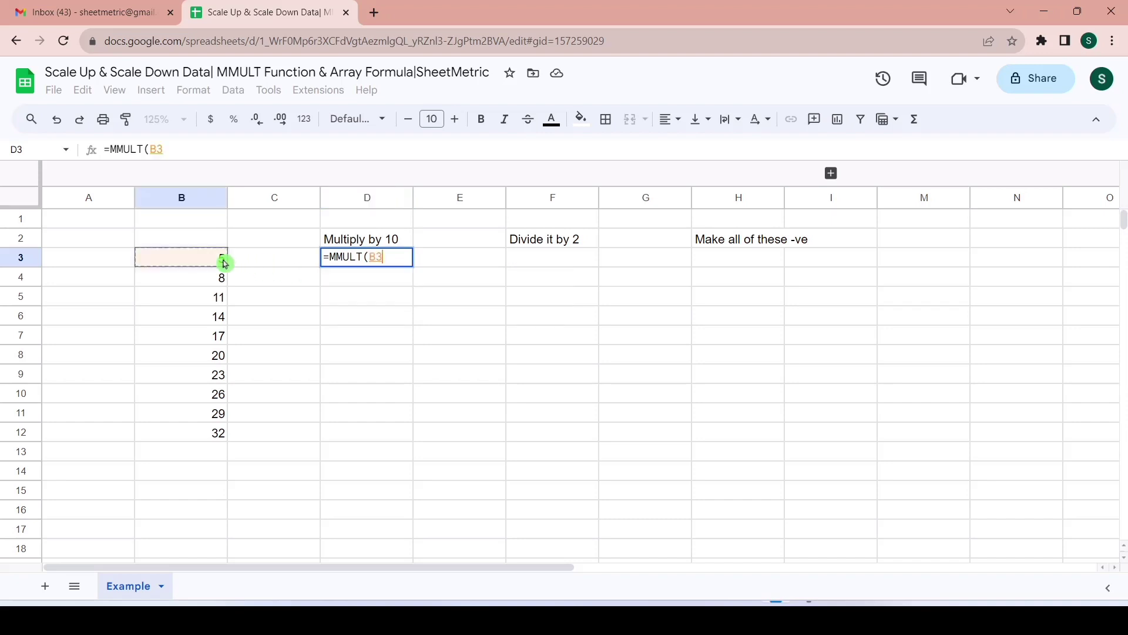
pyautogui.hotkey('shift', 'Down')
pyautogui.hotkey('shift', 'Down')
pyautogui.hotkey('shift', 'Down')
pyautogui.hotkey('shift', 'Down')
pyautogui.hotkey('shift', 'Down')
pyautogui.hotkey('shift', 'Down')
pyautogui.hotkey('shift', 'Down')
pyautogui.hotkey('shift', 'Down')
pyautogui.hotkey('shift', 'Down')
pyautogui.write(',')
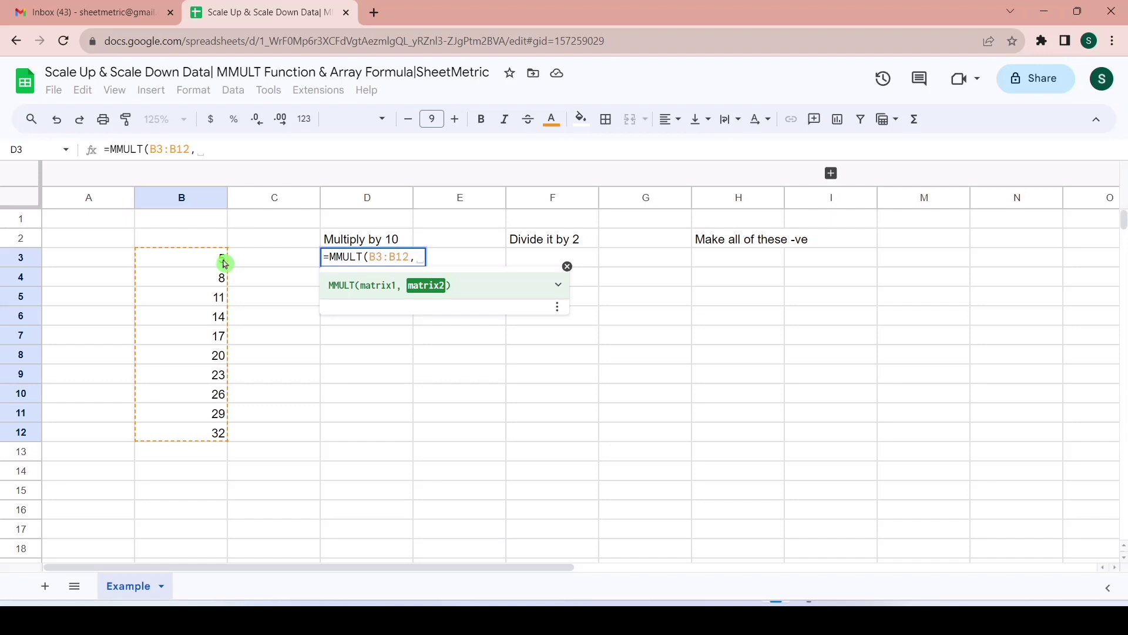
pyautogui.write('10')
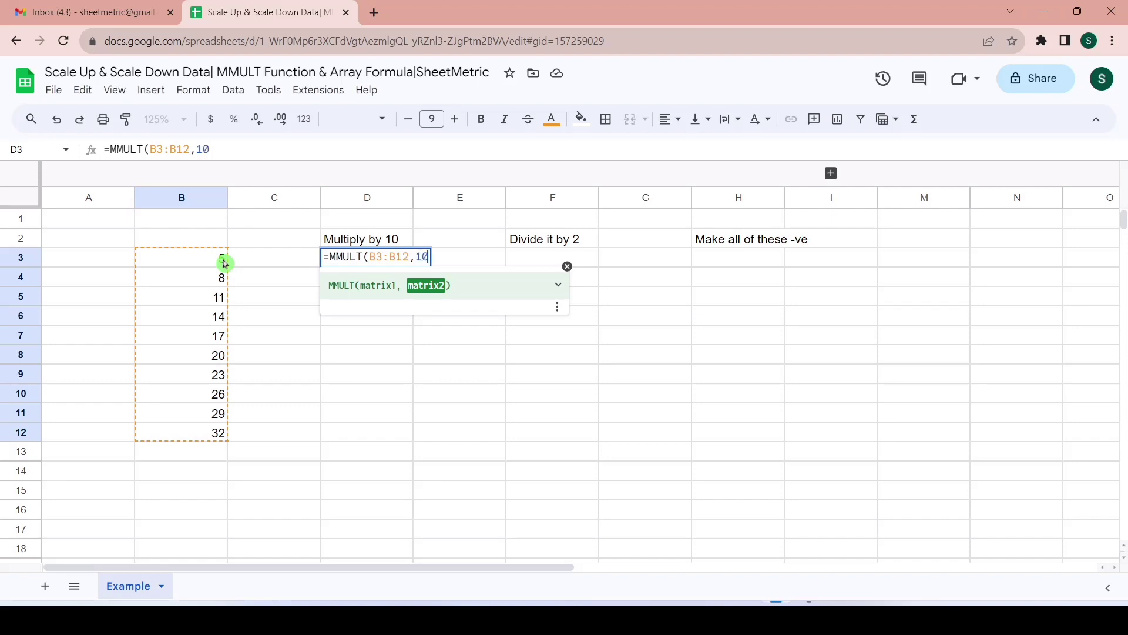
pyautogui.write(')')
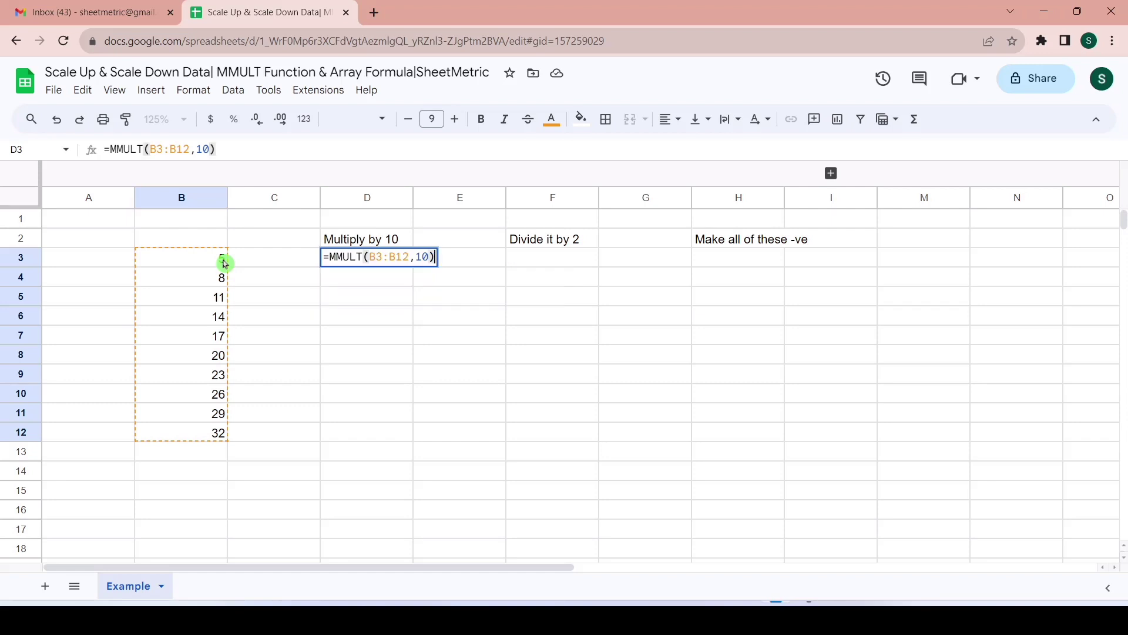
pyautogui.press('Return')
pyautogui.press('Up')
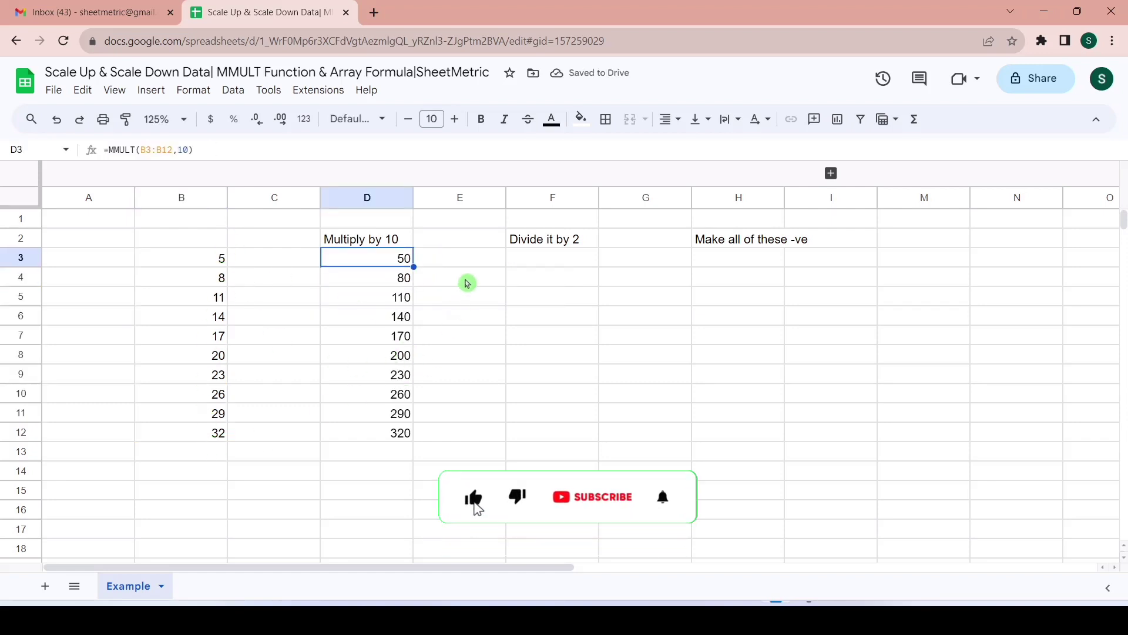
# Halve the numbers in B3:B12 with the array formula =MMULT(B3:B12,0.5) in cell F3.
pyautogui.click(527, 262)
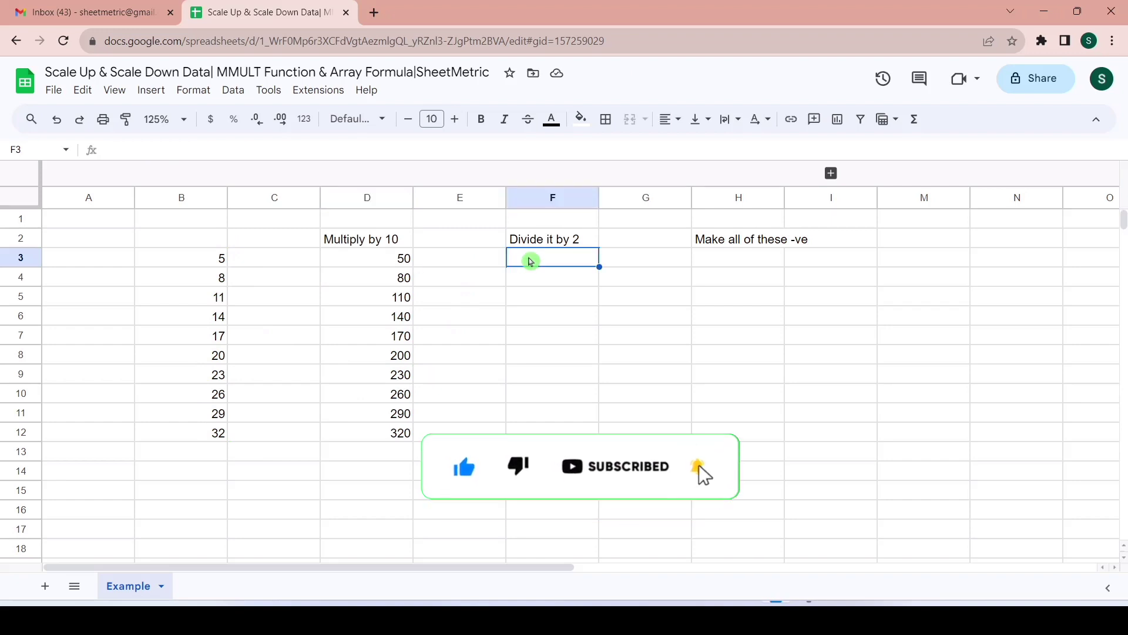
pyautogui.write('=mm')
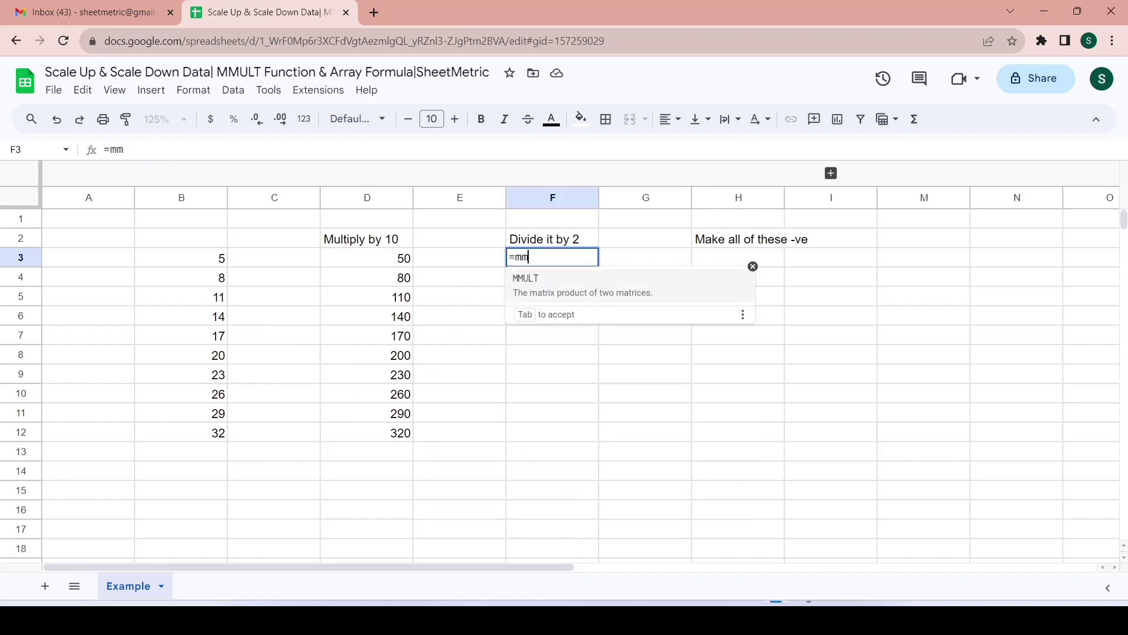
pyautogui.click(550, 282)
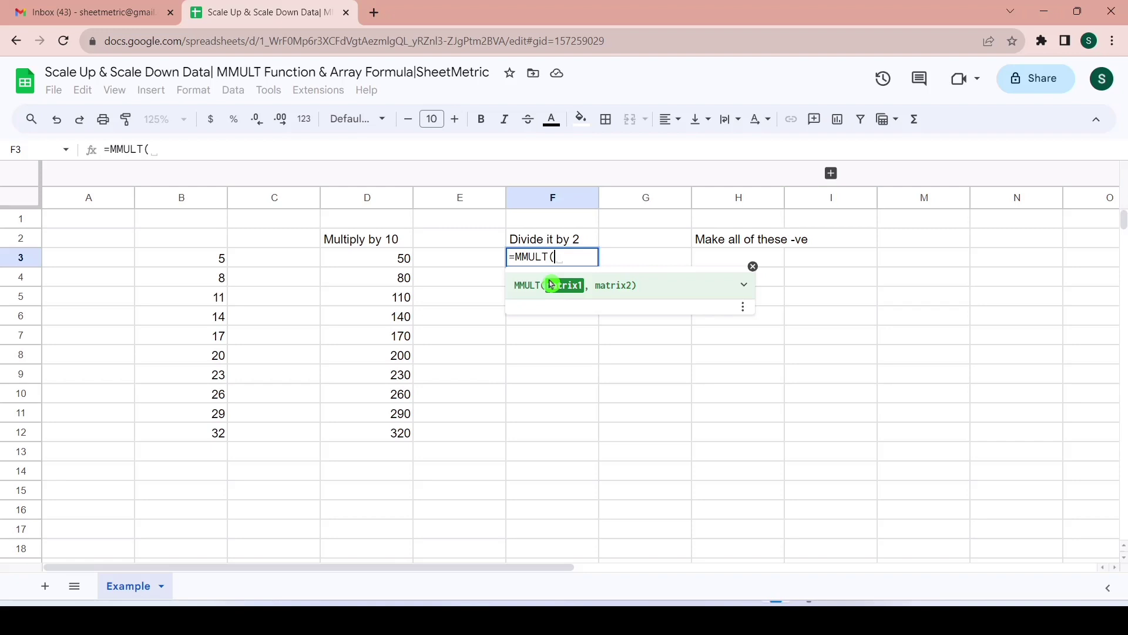
pyautogui.click(224, 259)
pyautogui.hotkey('ctrl', 'shift', 'Down')
pyautogui.write(',')
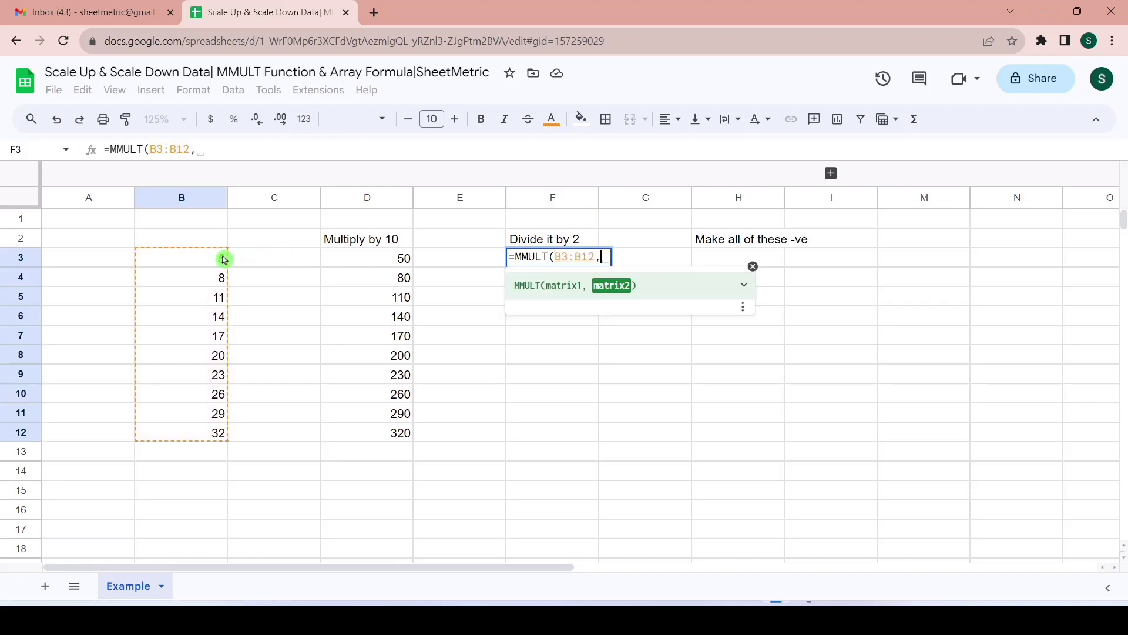
pyautogui.write('0.5)')
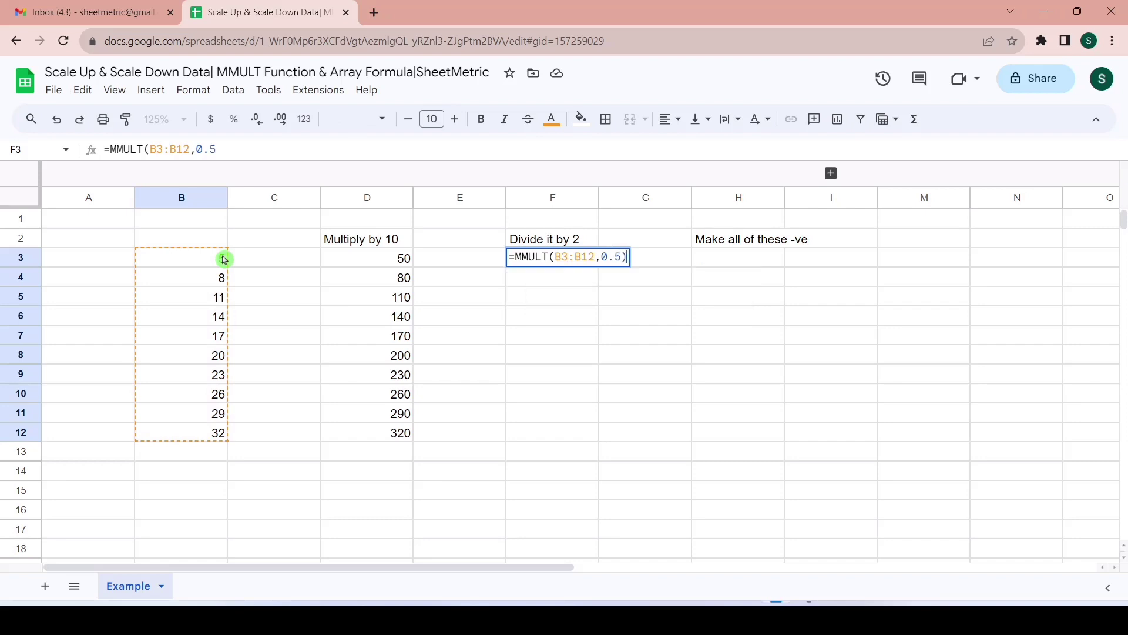
pyautogui.press('Return')
# Turn the numbers in B3:B12 negative with the array formula =MMULT(B3:B12,-1) in cell H3.
pyautogui.press('Up')
pyautogui.press('Right')
pyautogui.press('Right')
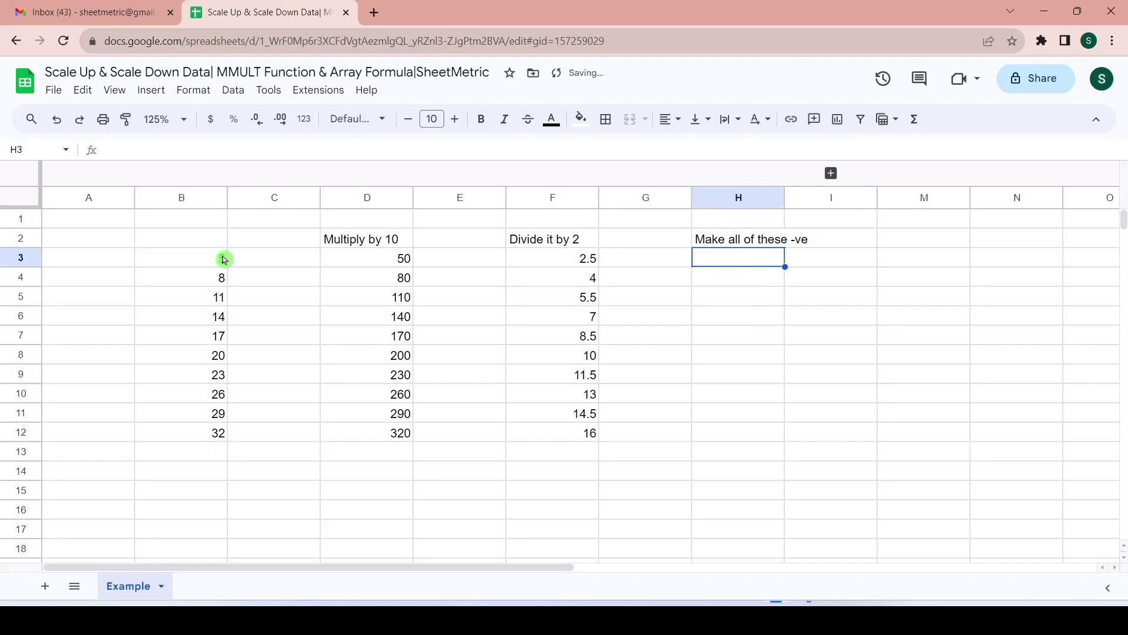
pyautogui.write('=mmu')
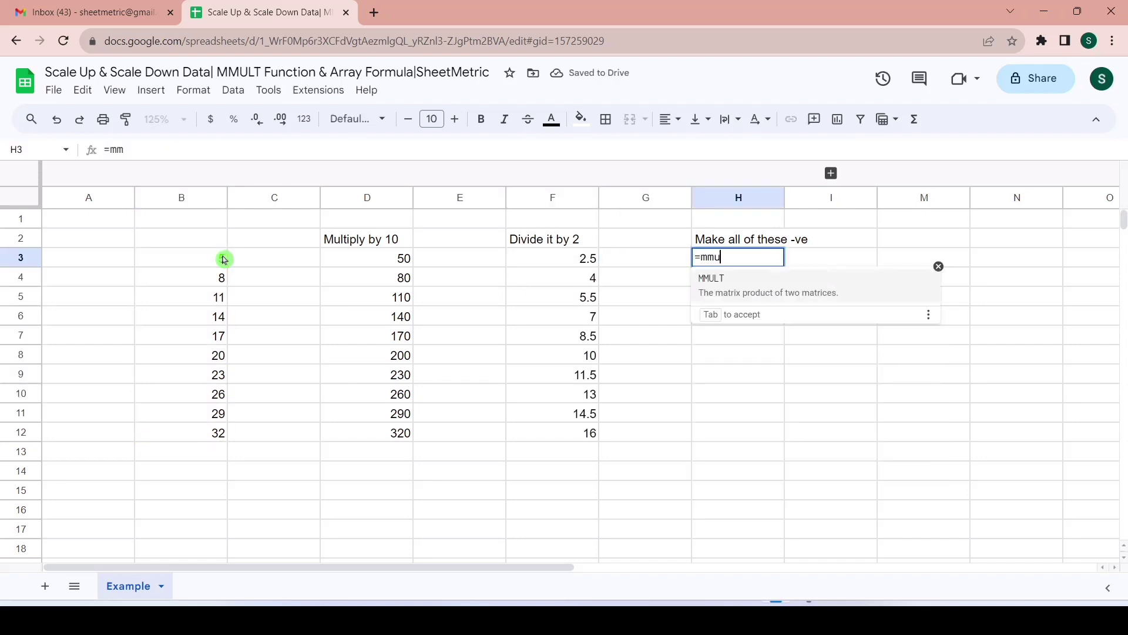
pyautogui.click(720, 281)
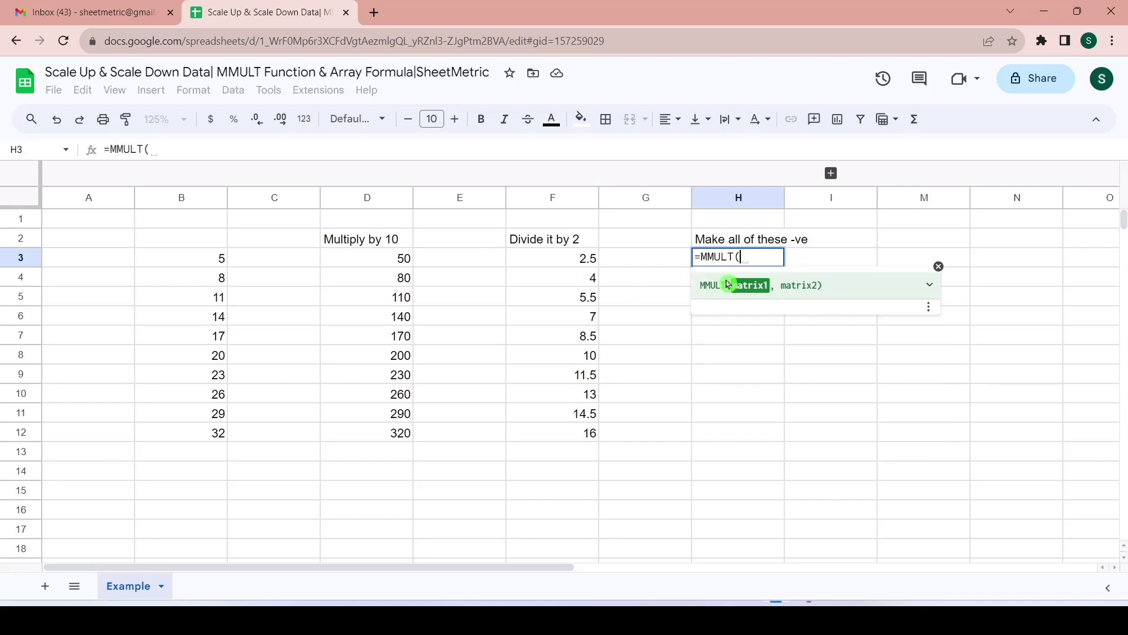
pyautogui.click(219, 262)
pyautogui.hotkey('ctrl', 'shift', 'Down')
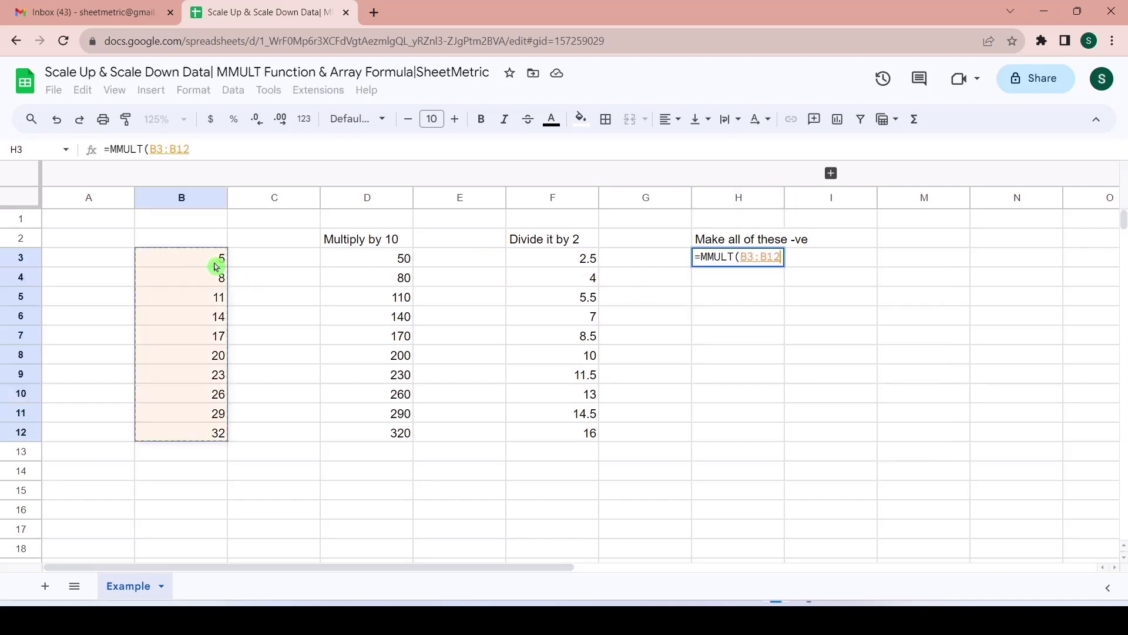
pyautogui.write(',')
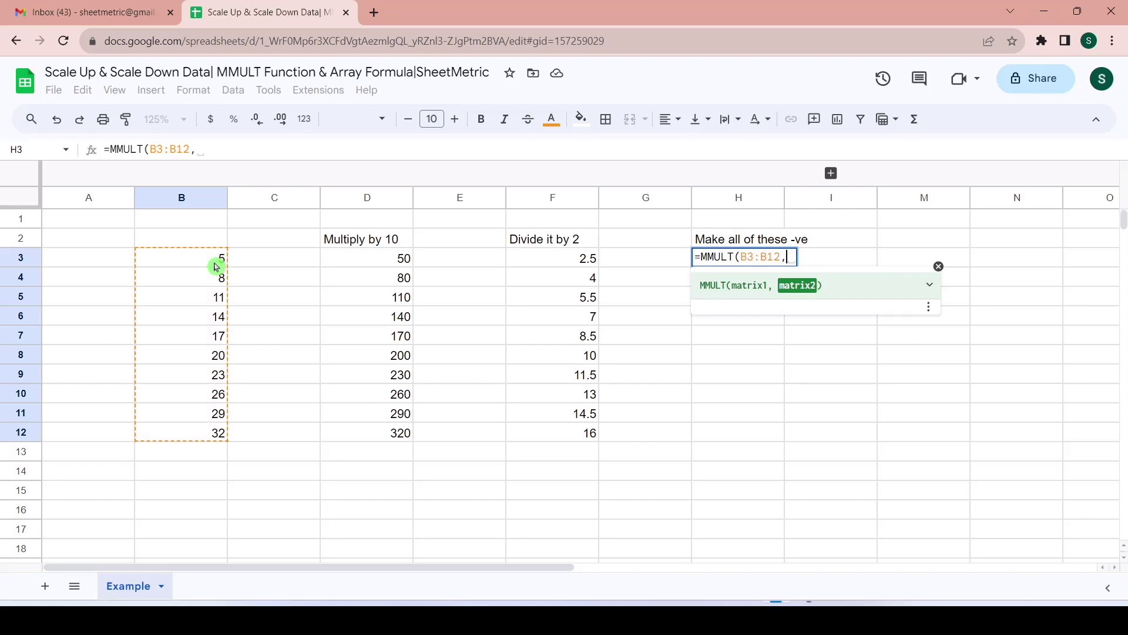
pyautogui.write('-1')
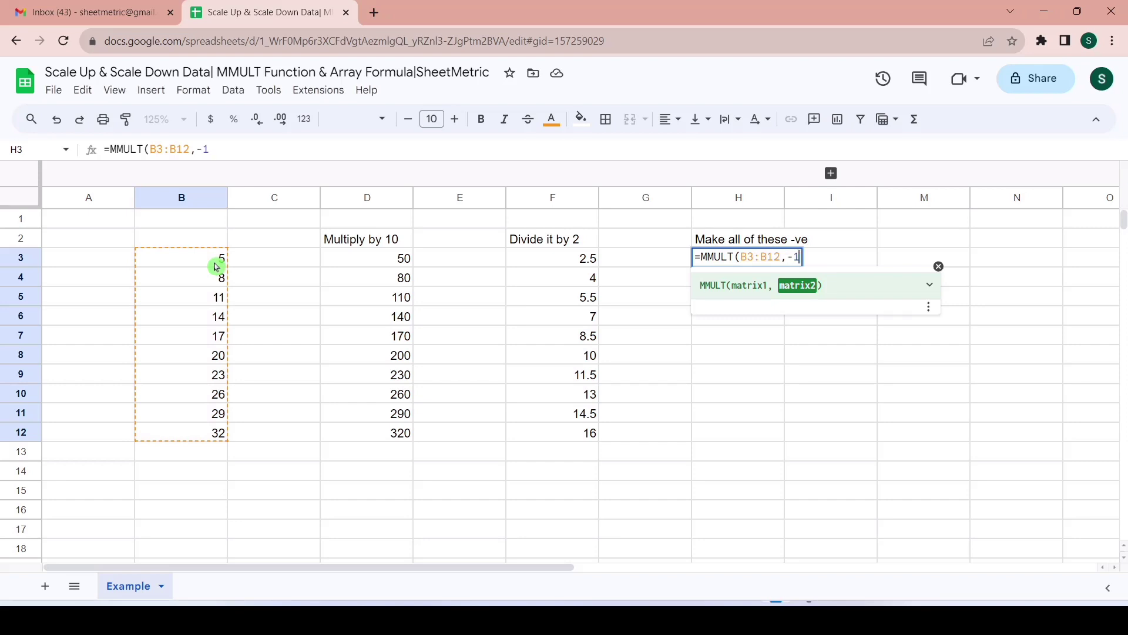
pyautogui.write(')')
pyautogui.press('Return')
pyautogui.press('Up')
pyautogui.press('Up')
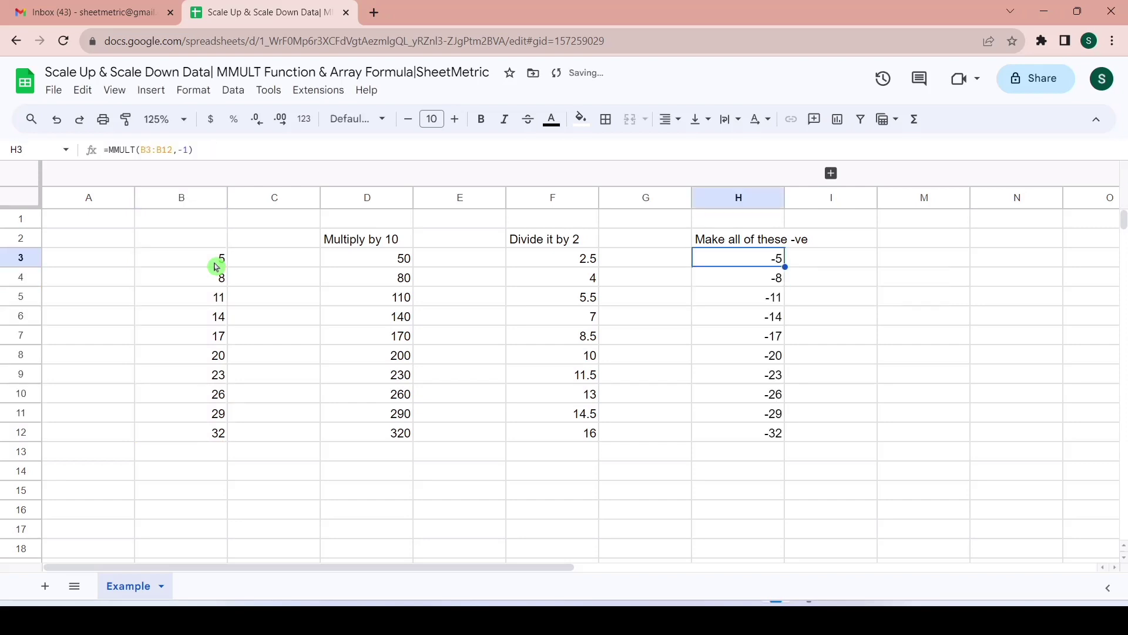
pyautogui.press('Left')
pyautogui.press('Left')
pyautogui.press('Left')
pyautogui.press('Left')
pyautogui.press('Down')
pyautogui.press('Up')
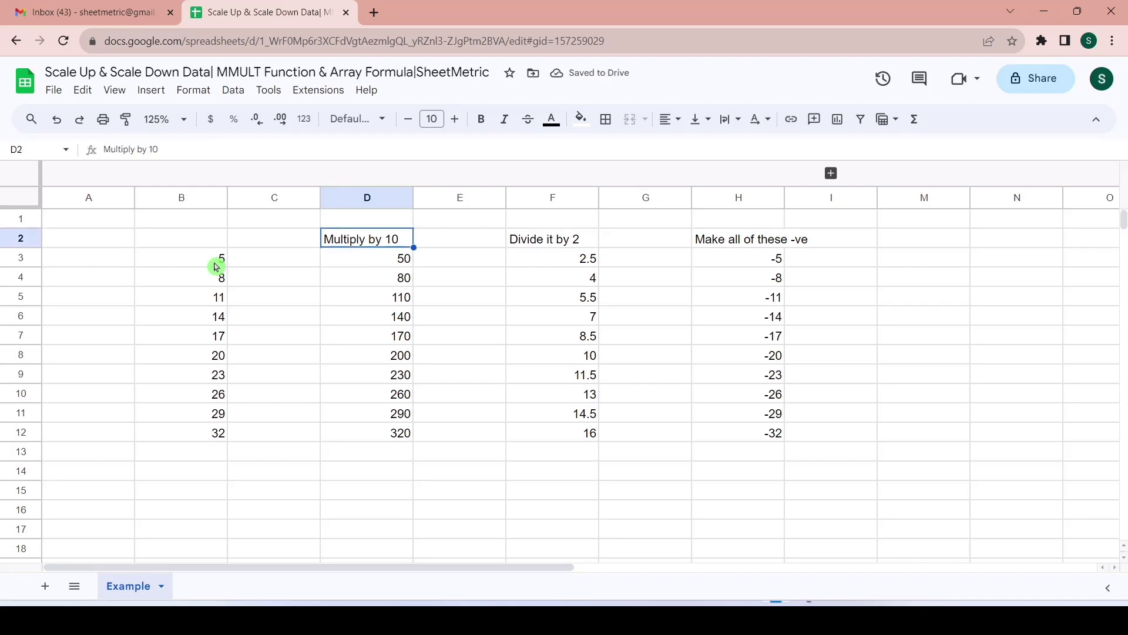
pyautogui.press('Down')
pyautogui.press('Up')
pyautogui.press('Down')
pyautogui.press('Up')
pyautogui.press('Down')
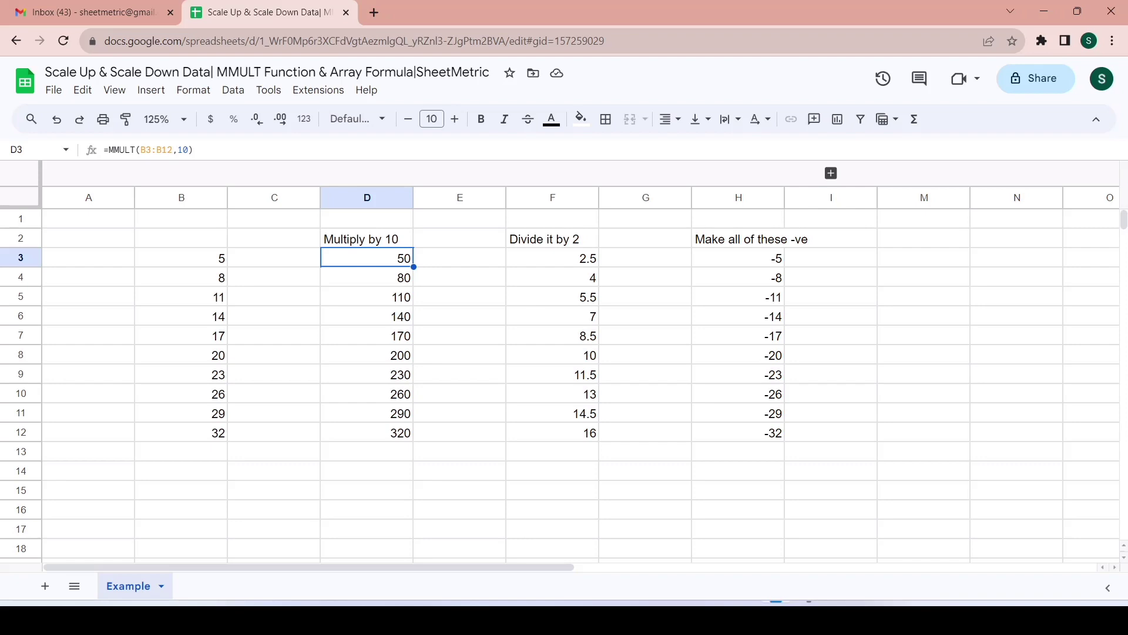
# Multiply the numbers in B3:B12 by 10 with the formula =ARRAYFORMULA(B3:B12*10) in cell C3.
pyautogui.press('Left')
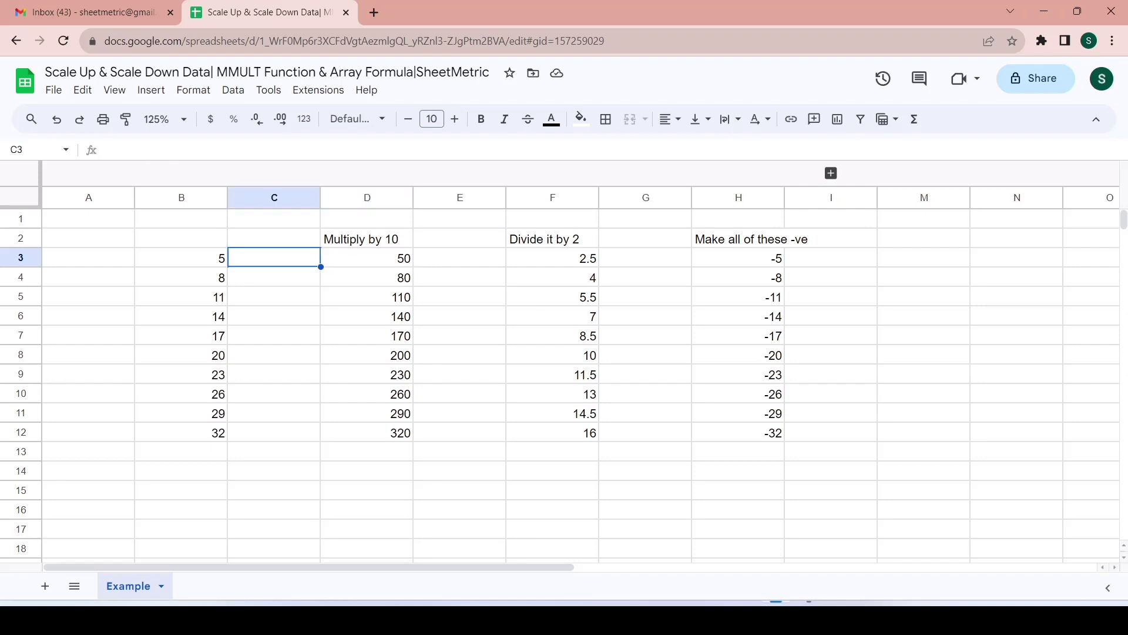
pyautogui.write('=')
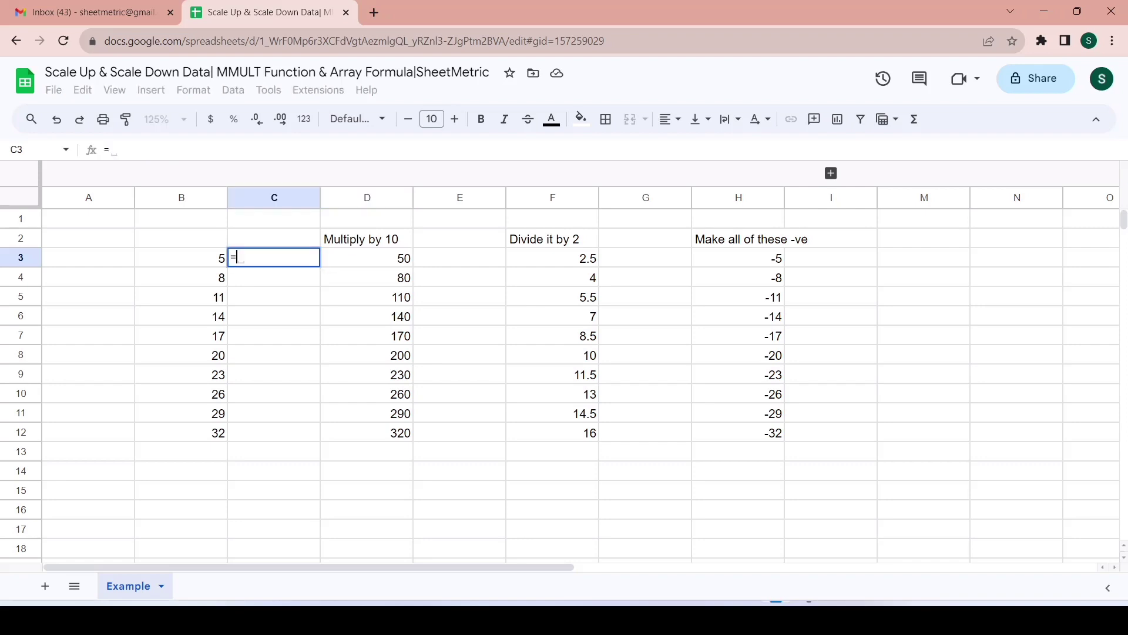
pyautogui.write('aar')
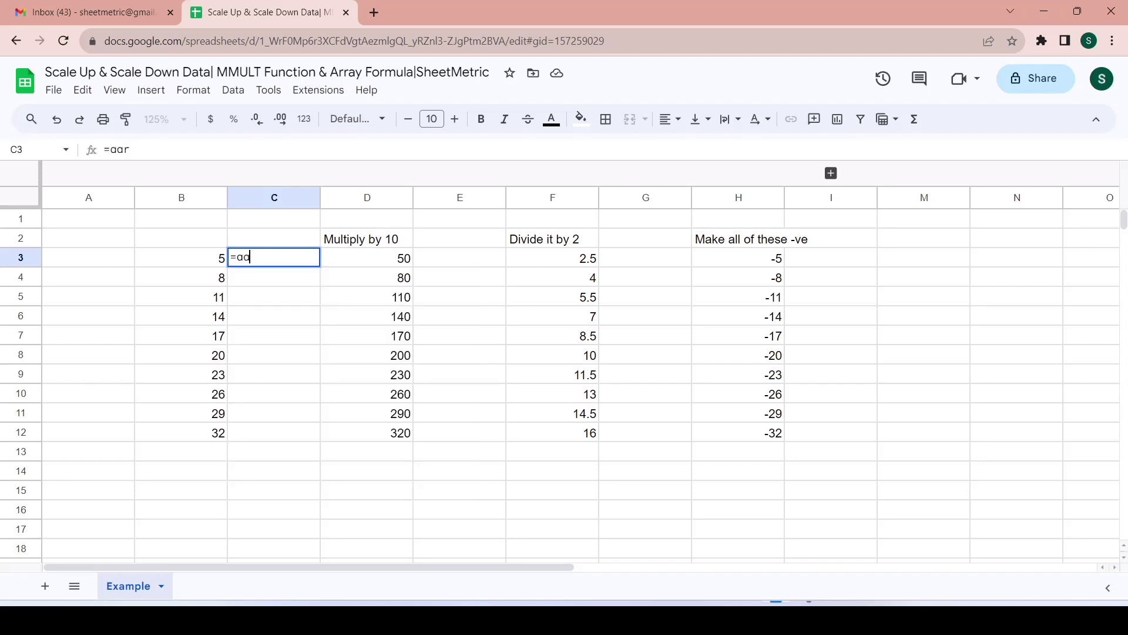
pyautogui.press('BackSpace')
pyautogui.press('BackSpace')
pyautogui.write('rr')
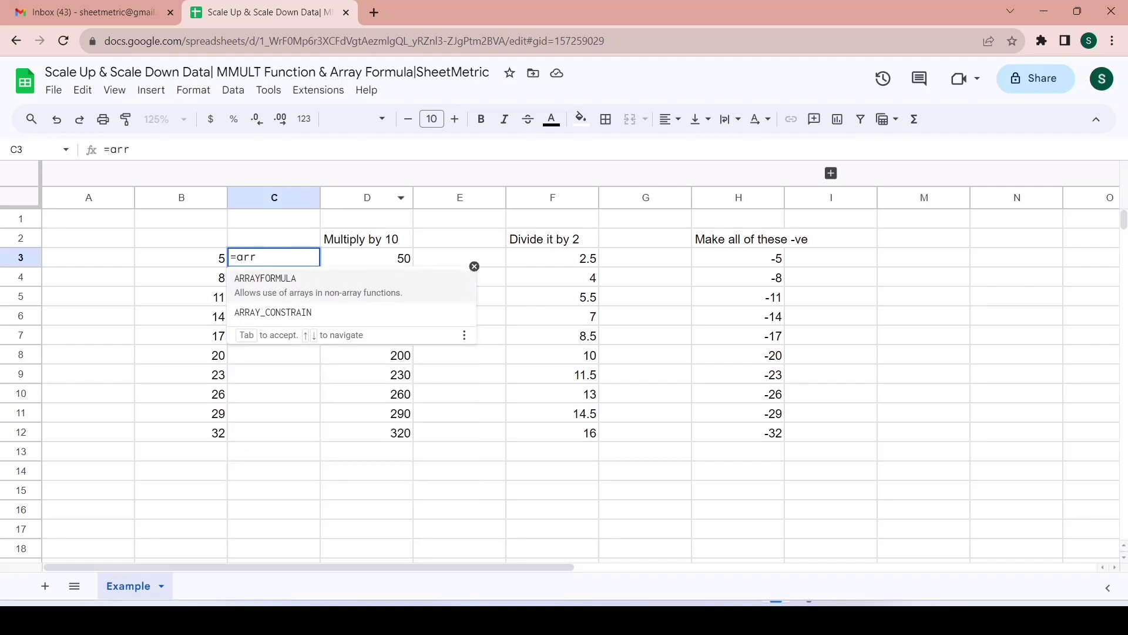
pyautogui.click(266, 292)
pyautogui.click(206, 263)
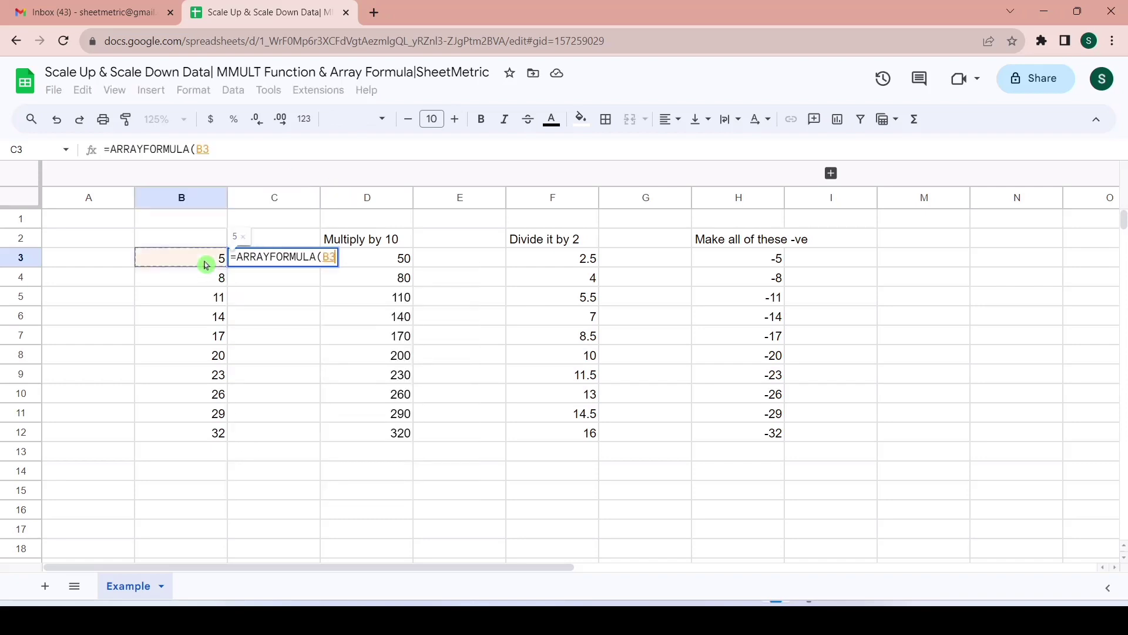
pyautogui.hotkey('ctrl', 'shift', 'Down')
pyautogui.write('*')
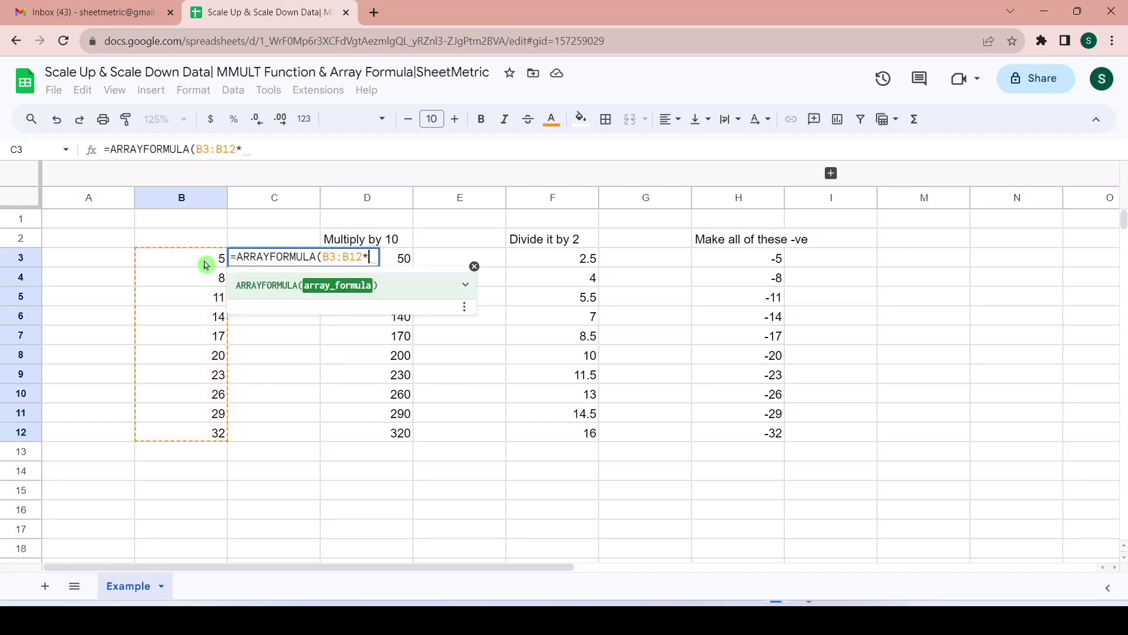
pyautogui.write('10)')
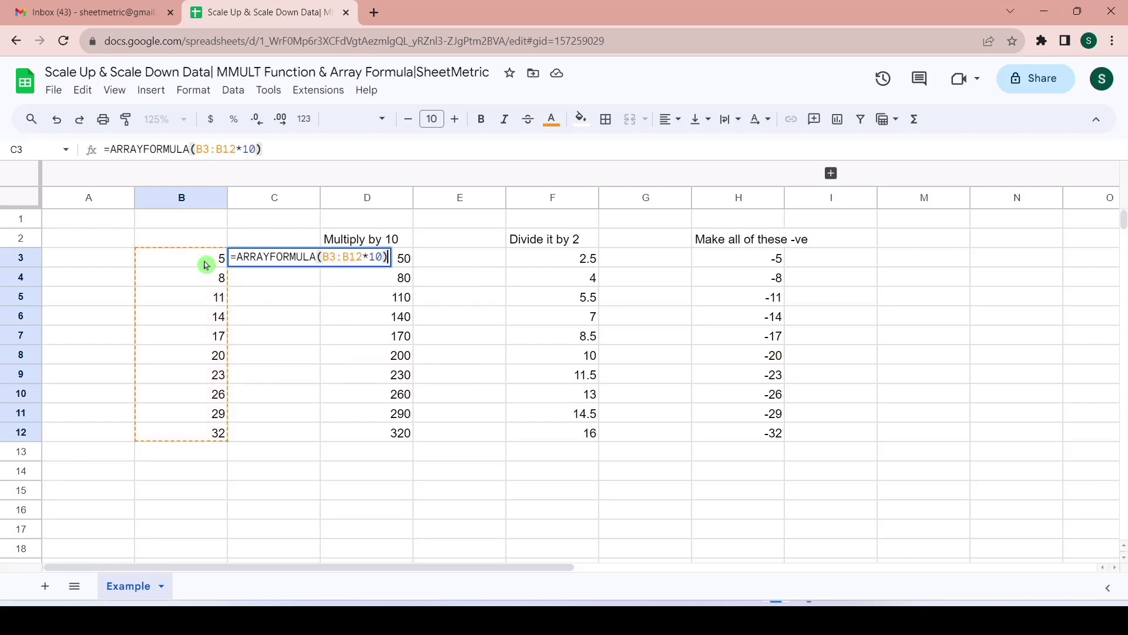
pyautogui.press('Return')
# Turn the numbers in B3:B12 negative with the formula =ARRAYFORMULA(B3:B12*-1) in cell I3.
pyautogui.press('Up')
pyautogui.press('Right')
pyautogui.press('Right')
pyautogui.press('Right')
pyautogui.press('Right')
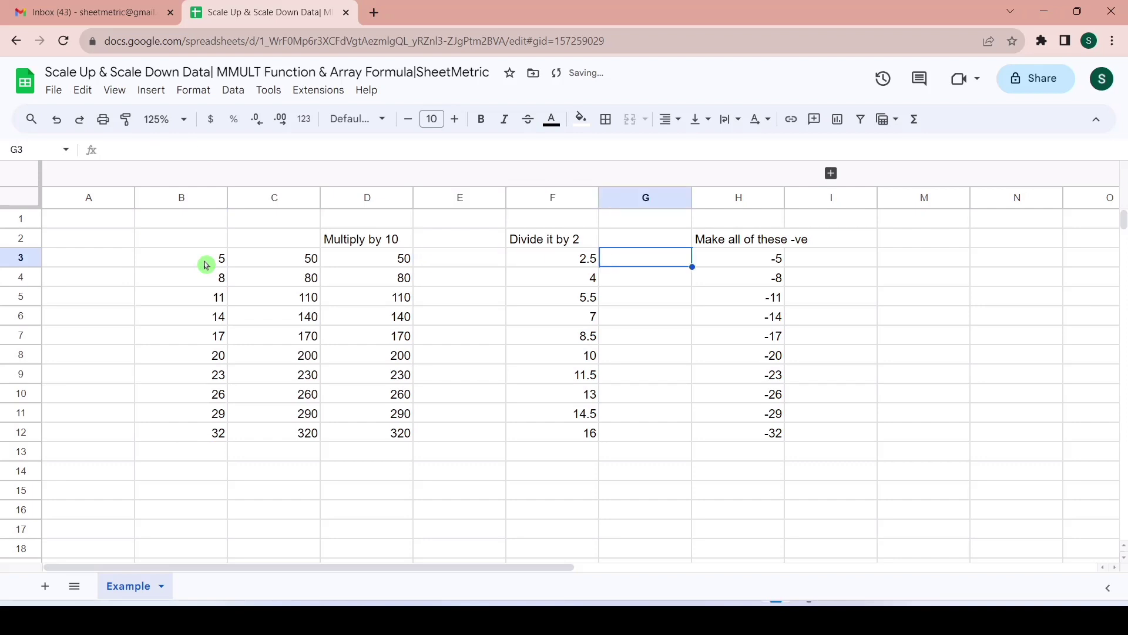
pyautogui.press('Left')
pyautogui.press('Left')
pyautogui.press('Right')
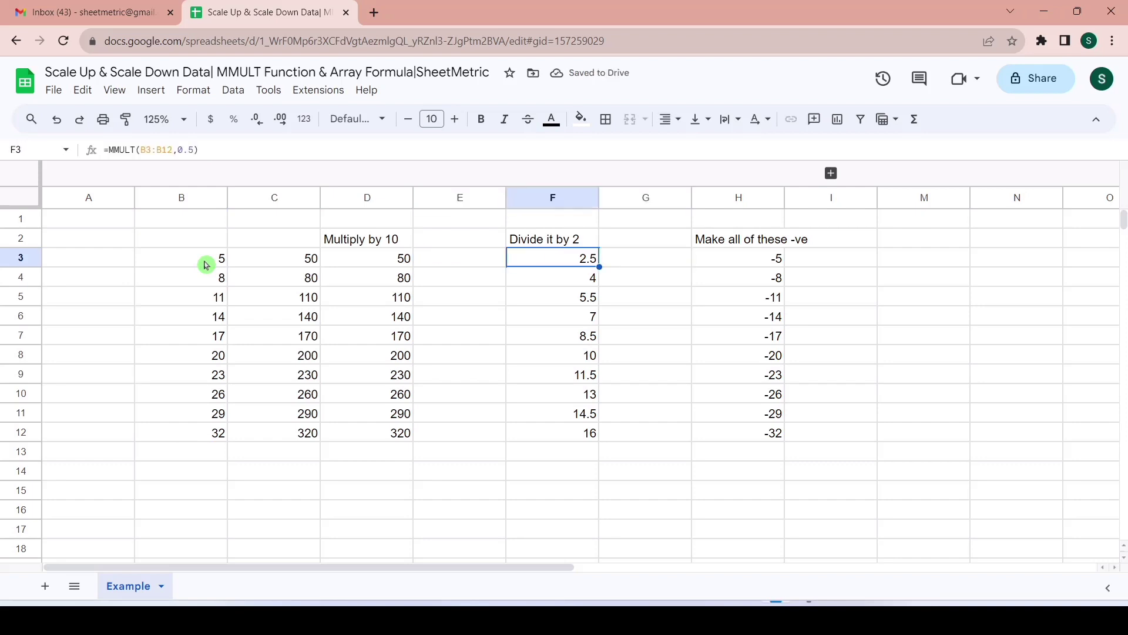
pyautogui.press('Right')
pyautogui.press('Right')
pyautogui.press('Right')
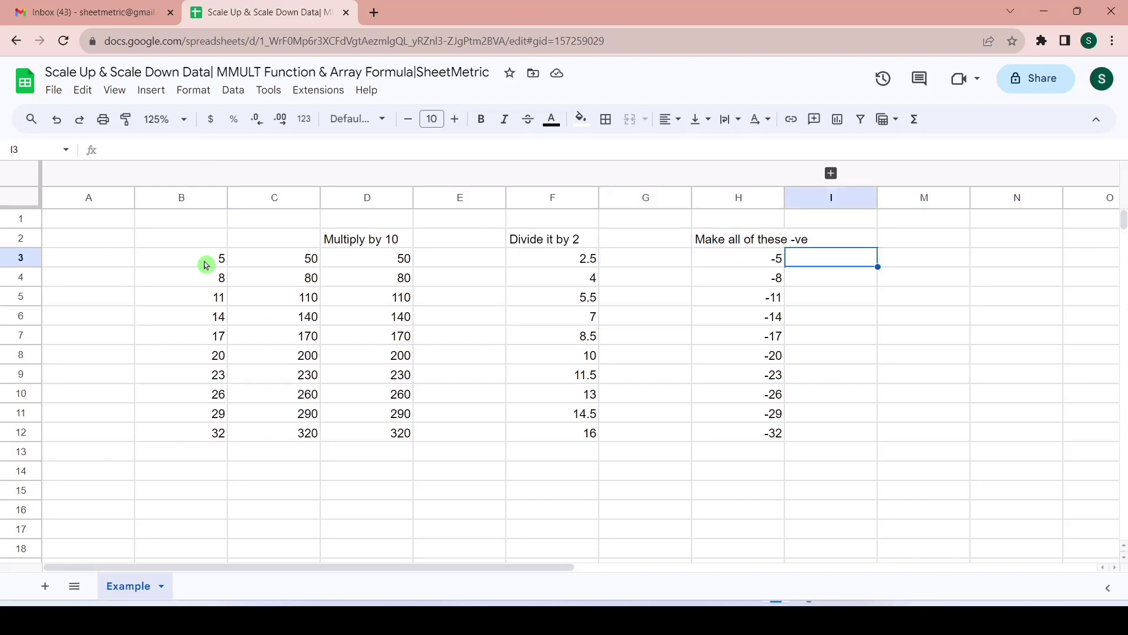
pyautogui.write('=arr')
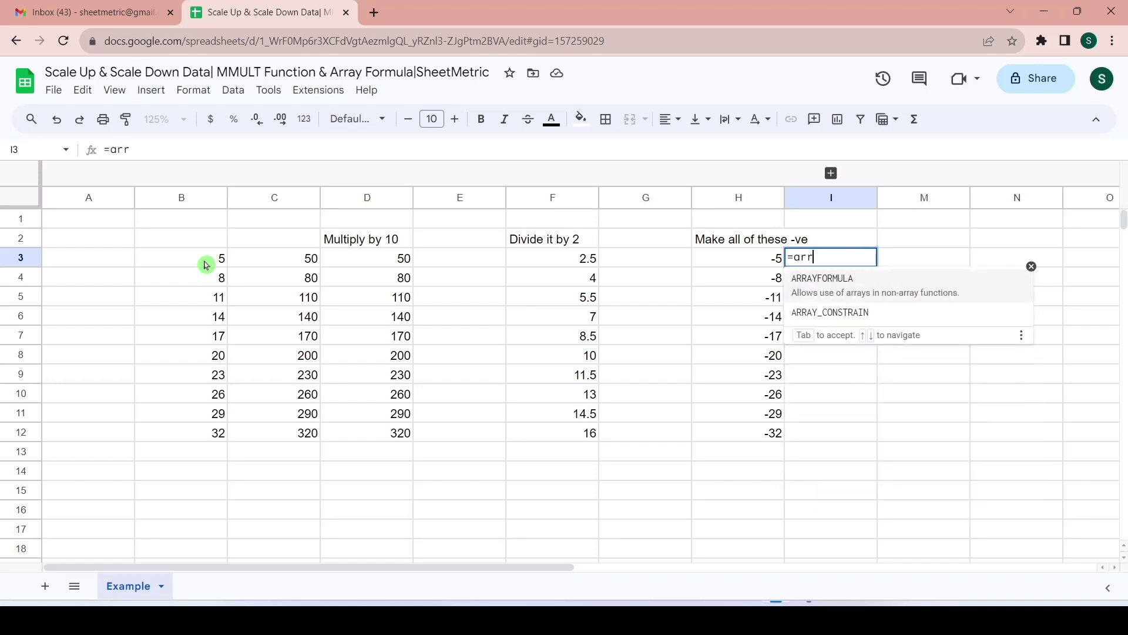
pyautogui.click(847, 279)
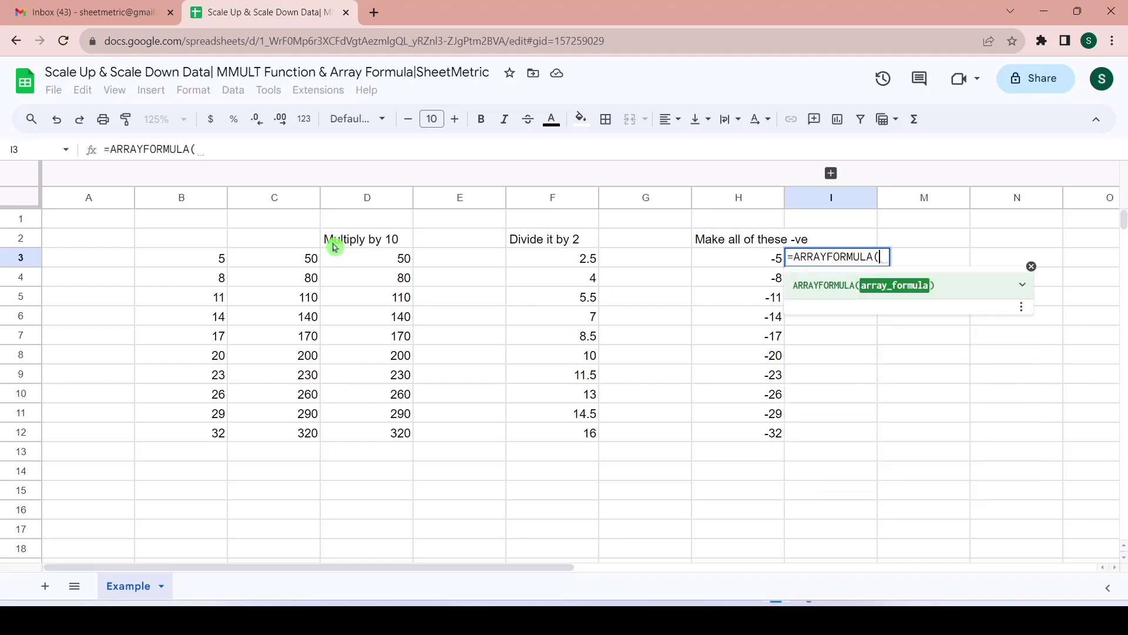
pyautogui.click(221, 260)
pyautogui.hotkey('ctrl', 'shift', 'Down')
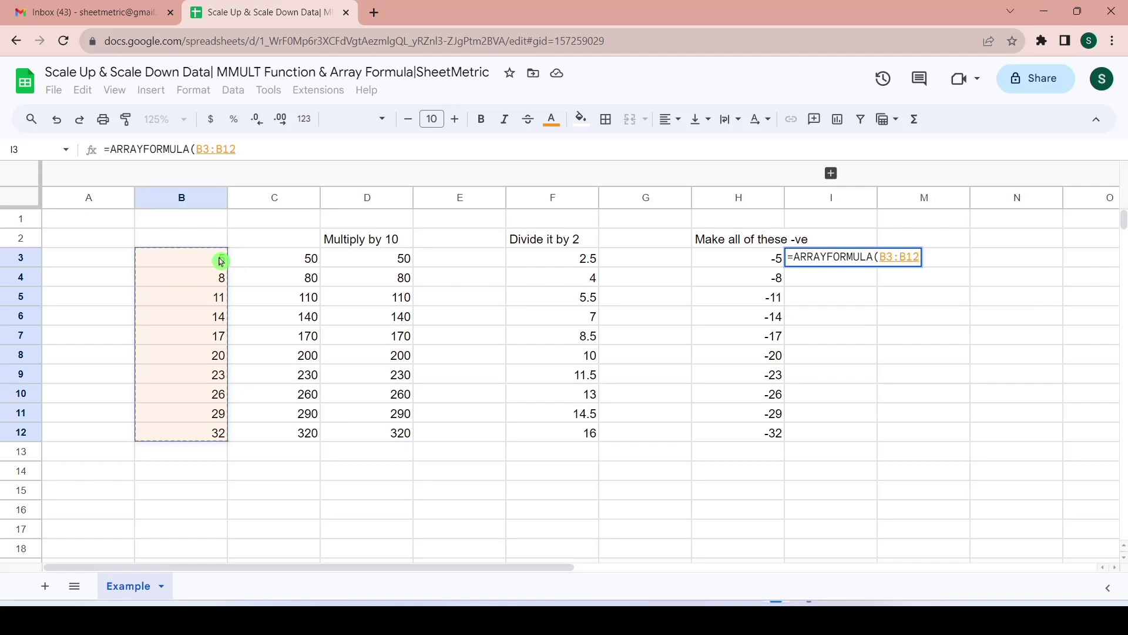
pyautogui.write('*-1')
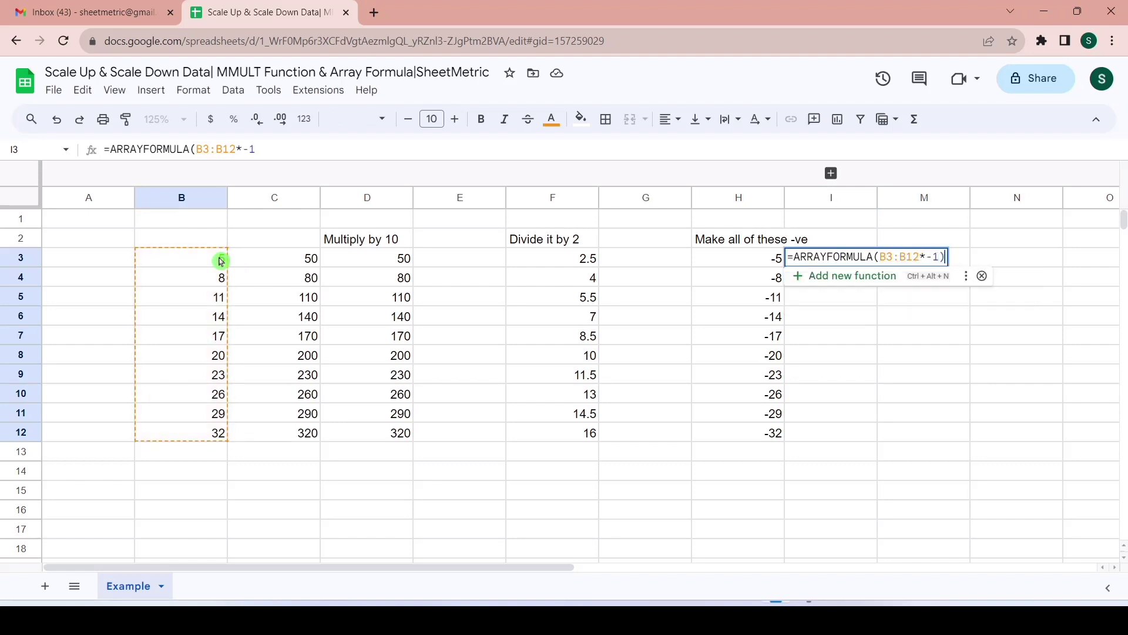
pyautogui.press('Return')
# Generate a grid of numbers with four rows and three columns using =SEQUENCE(4,3,5,2) in cell B15.
pyautogui.press('Down')
pyautogui.press('Down')
pyautogui.press('Down')
pyautogui.press('Down')
pyautogui.press('Down')
pyautogui.press('Down')
pyautogui.press('Down')
pyautogui.press('Down')
pyautogui.press('Down')
pyautogui.press('Down')
pyautogui.press('Down')
pyautogui.press('Down')
pyautogui.press('Down')
pyautogui.press('Down')
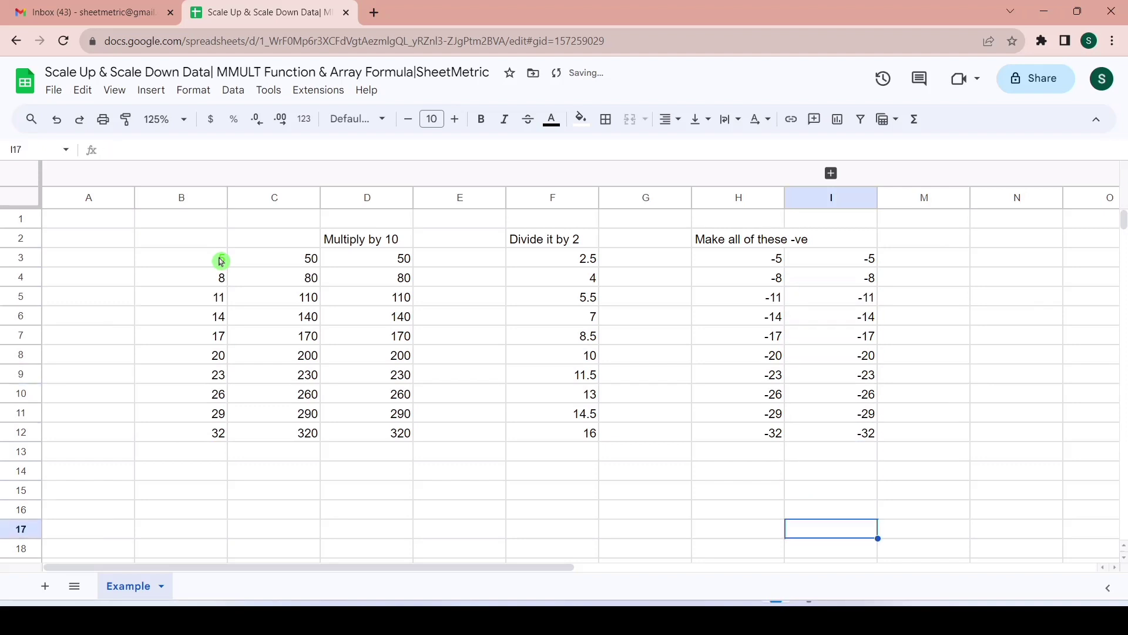
pyautogui.press('Left')
pyautogui.press('Left')
pyautogui.press('Left')
pyautogui.press('Left')
pyautogui.press('Left')
pyautogui.press('Left')
pyautogui.press('Left')
pyautogui.press('Left')
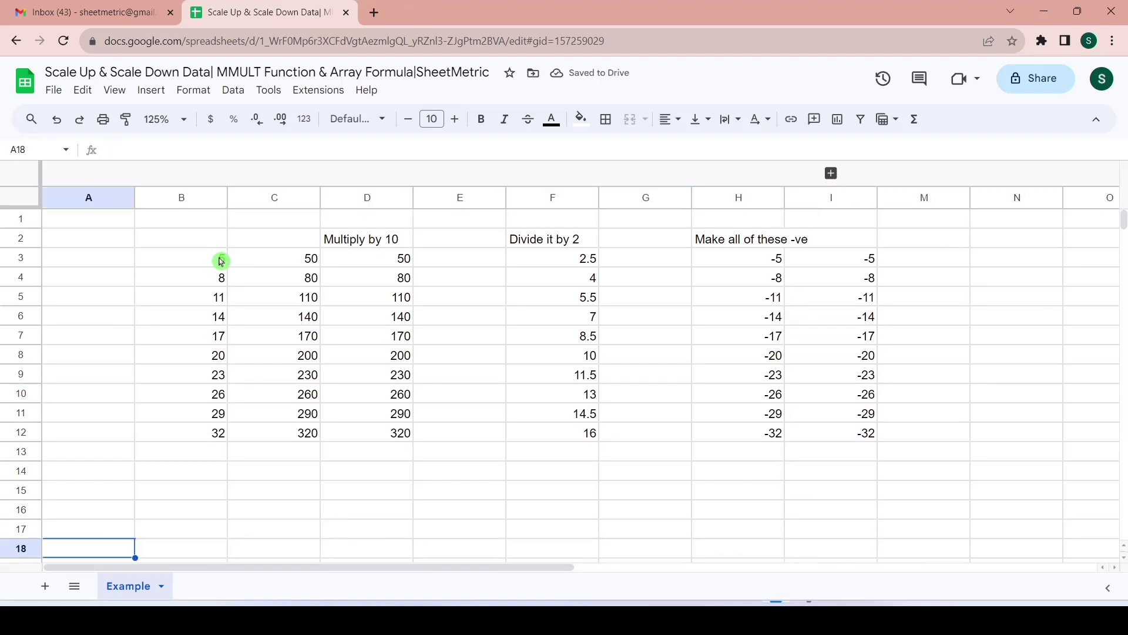
pyautogui.press('Up')
pyautogui.press('Up')
pyautogui.press('Right')
pyautogui.press('Up')
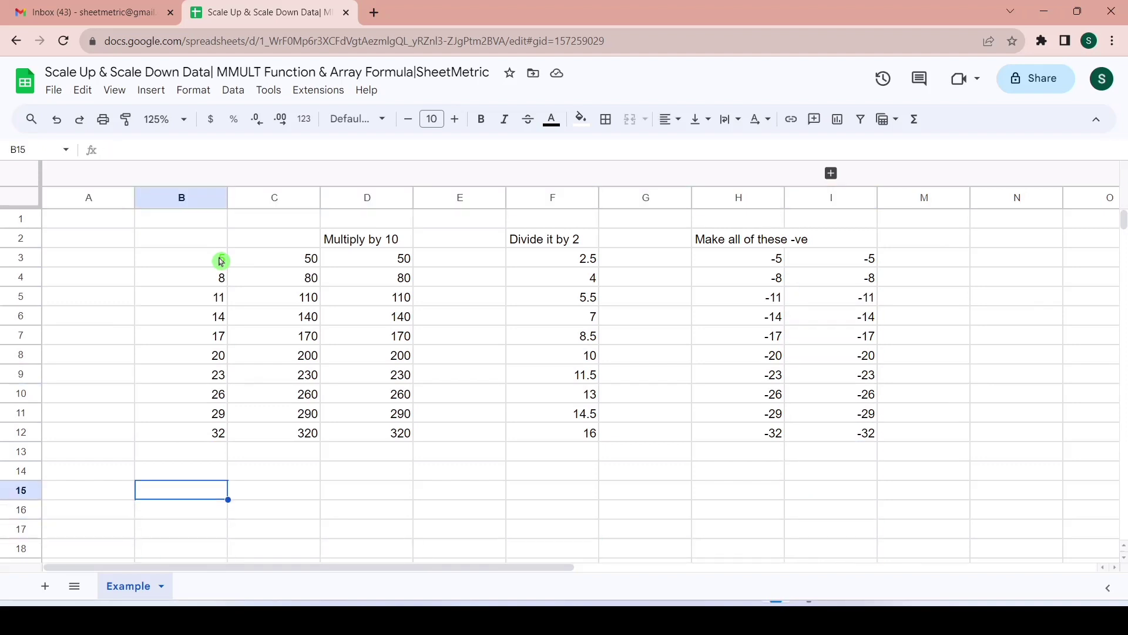
pyautogui.write('=se')
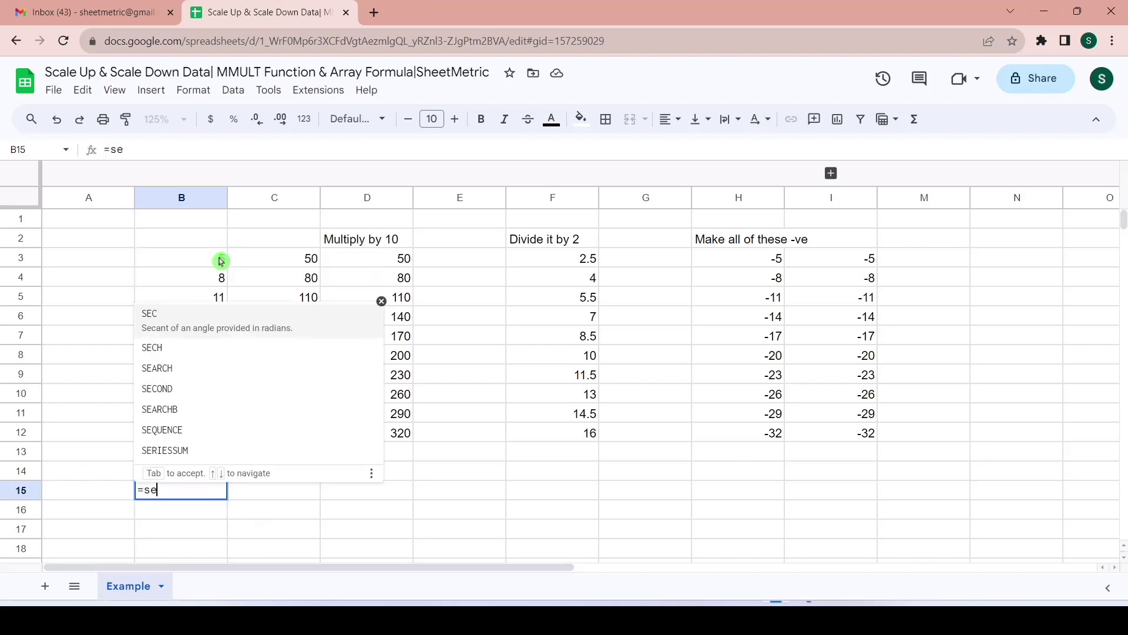
pyautogui.click(185, 435)
pyautogui.write('4,3,')
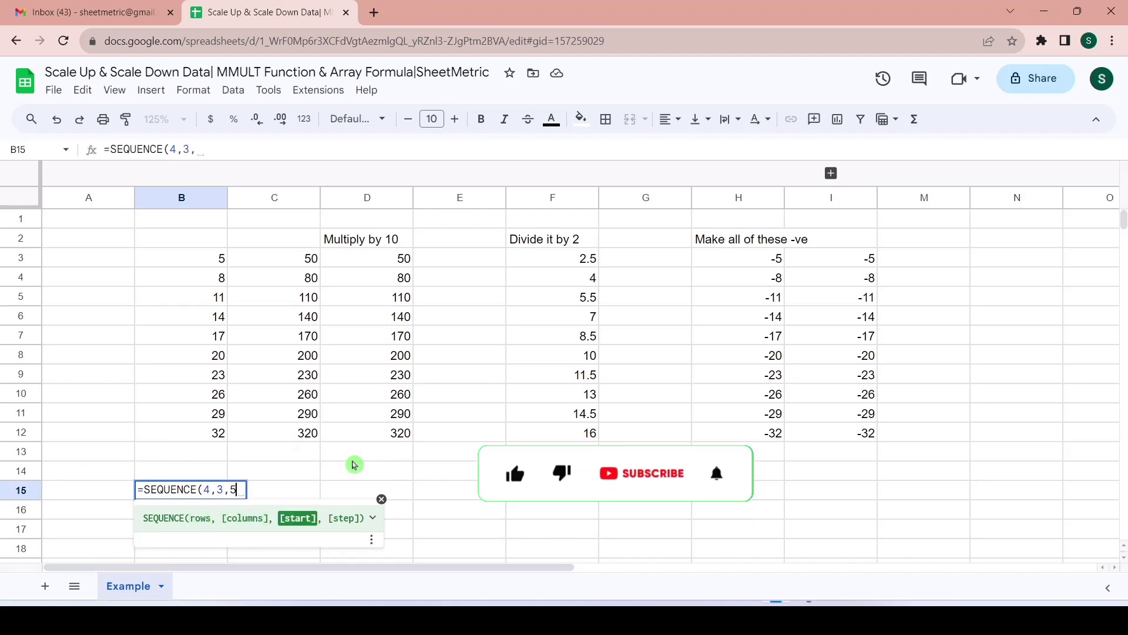
pyautogui.write('5,2)')
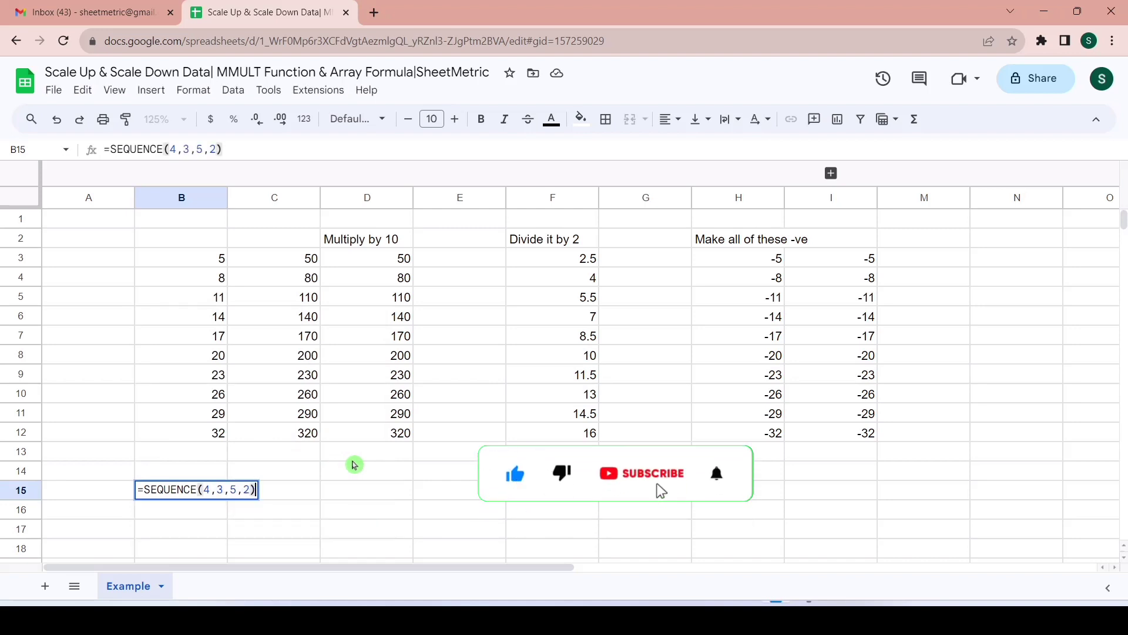
pyautogui.press('Return')
# Examine the rows and columns of the number grid generated from cell B15.
pyautogui.press('Down')
pyautogui.press('Down')
pyautogui.press('Down')
pyautogui.press('Down')
pyautogui.press('Up')
pyautogui.press('Up')
pyautogui.press('Up')
pyautogui.press('Up')
pyautogui.press('Up')
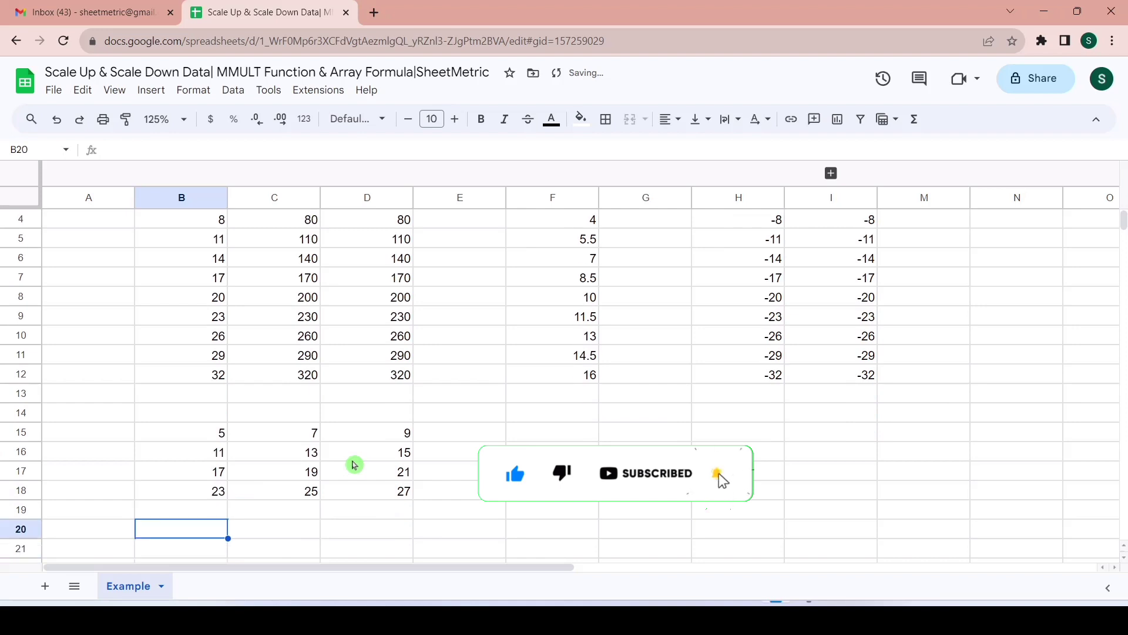
pyautogui.hotkey('shift', 'Down')
pyautogui.hotkey('shift', 'Down')
pyautogui.hotkey('shift', 'Down')
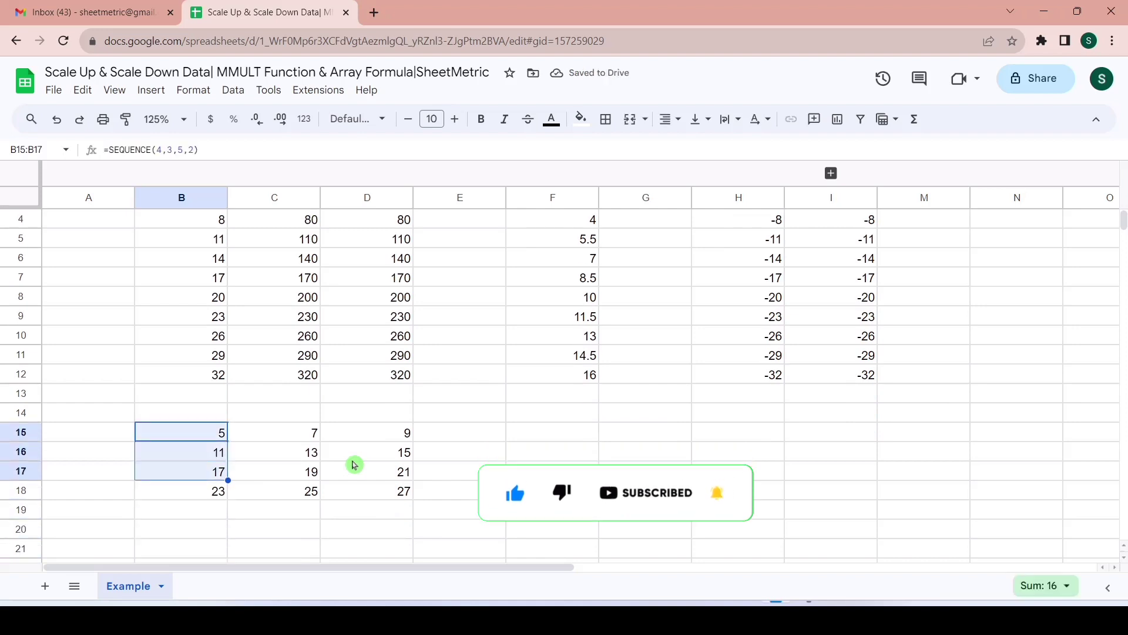
pyautogui.hotkey('shift', 'Right')
pyautogui.hotkey('shift', 'Right')
# Double the values in the grid B15:D18 with the formula =ARRAYFORMULA(B15:D18*2) in cell F15.
pyautogui.press('Right')
pyautogui.press('Right')
pyautogui.press('Right')
pyautogui.press('Right')
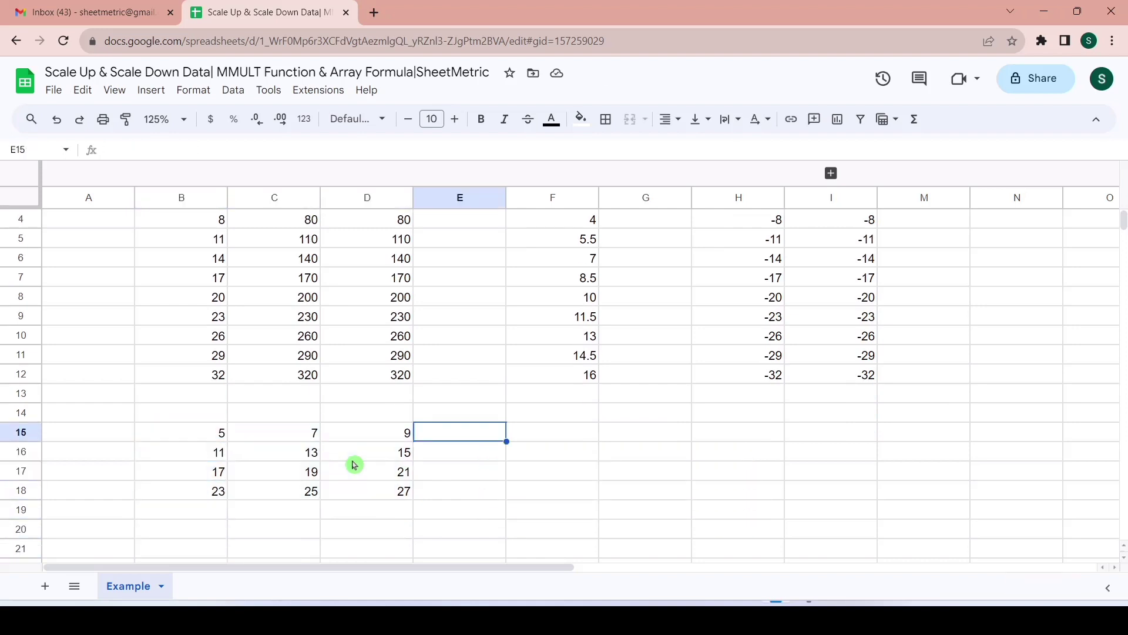
pyautogui.write('=arr')
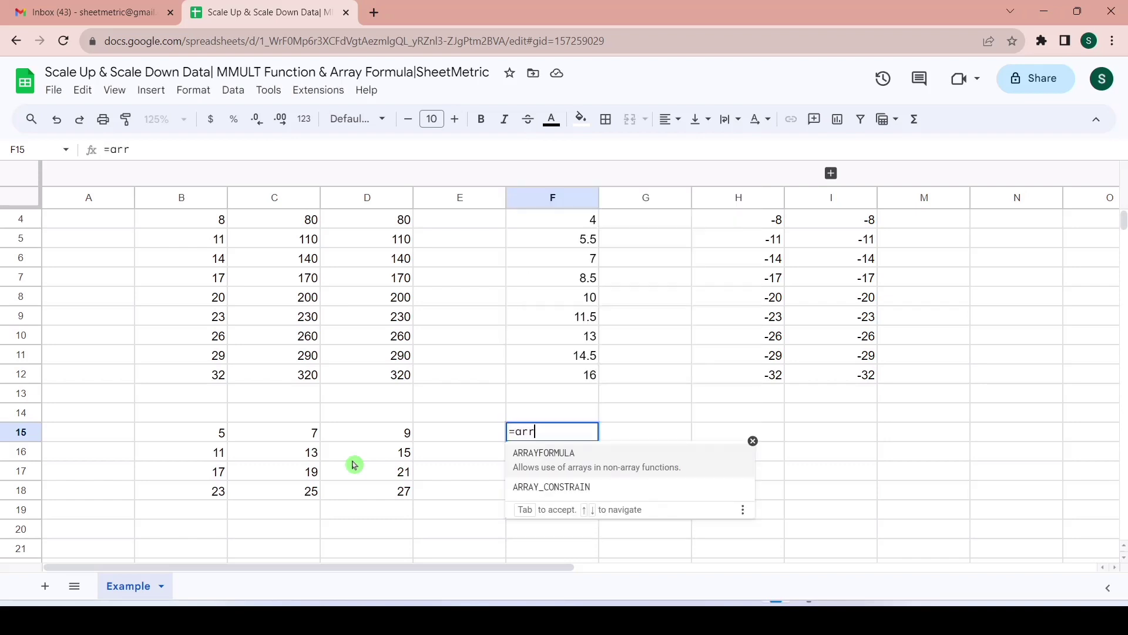
pyautogui.press('Tab')
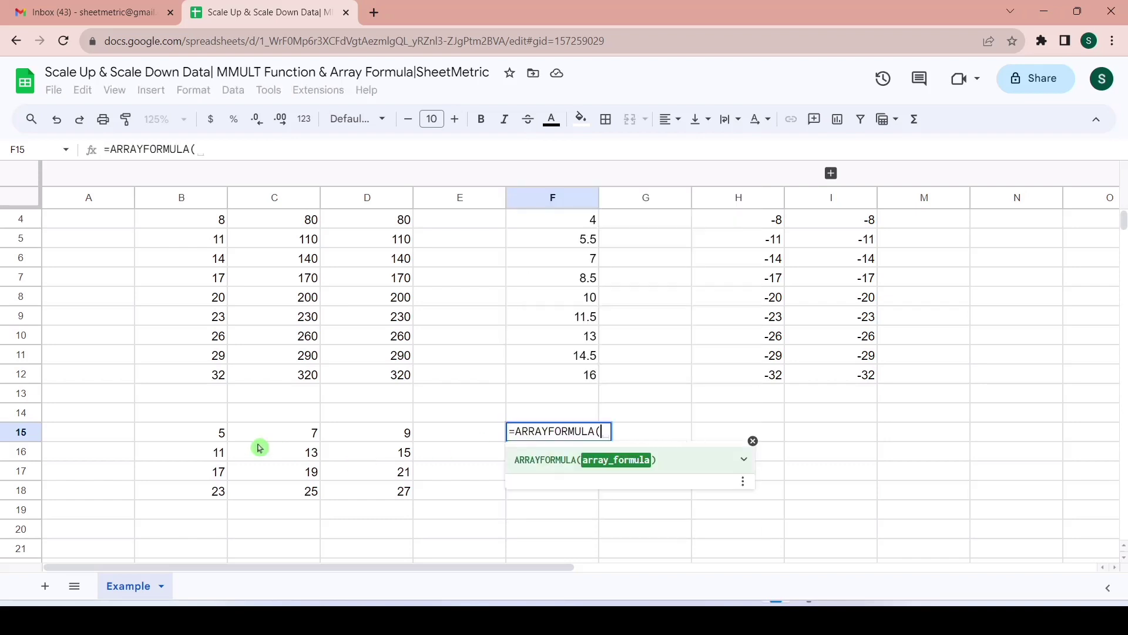
pyautogui.click(217, 438)
pyautogui.hotkey('shift', 'Right')
pyautogui.hotkey('shift', 'Right')
pyautogui.hotkey('shift', 'Down')
pyautogui.hotkey('shift', 'Down')
pyautogui.hotkey('shift', 'Down')
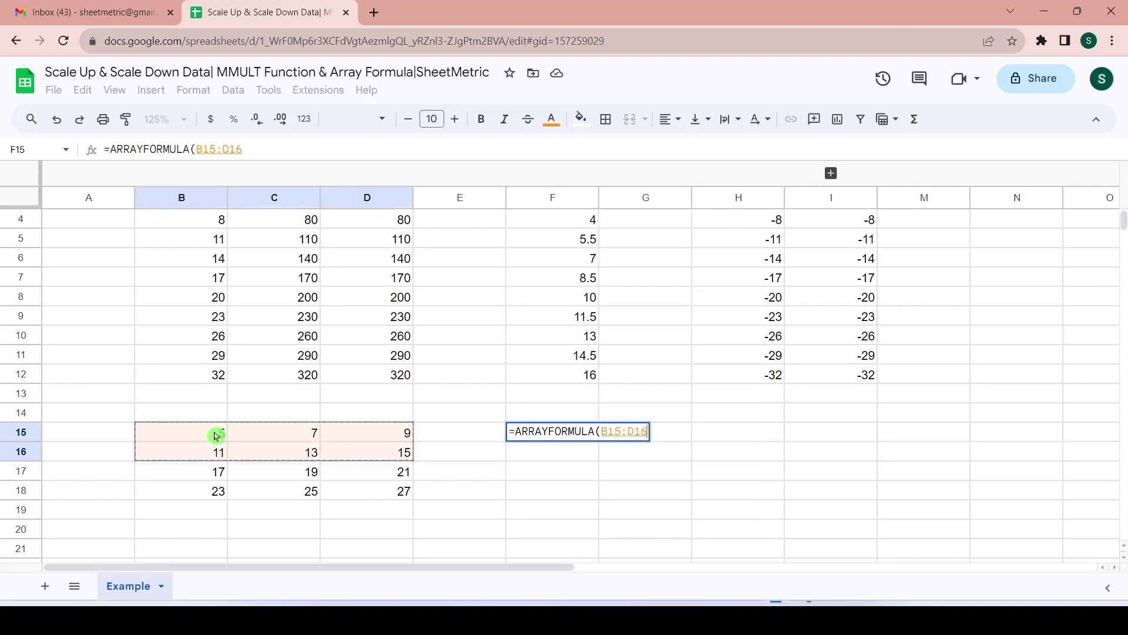
pyautogui.write('*2')
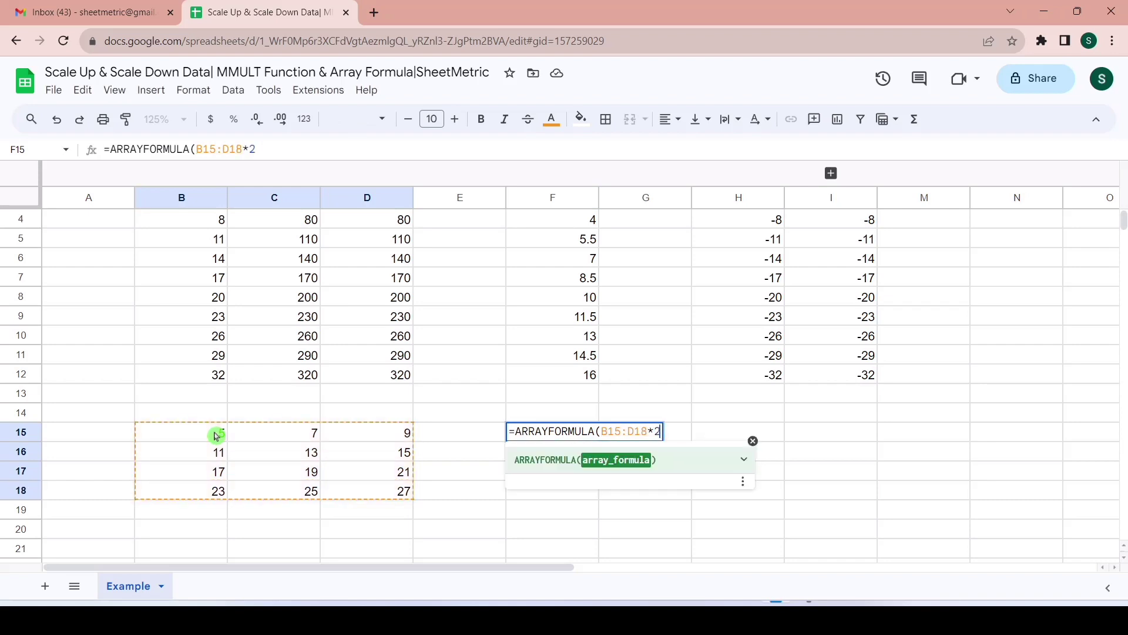
pyautogui.write(')')
pyautogui.press('Return')
pyautogui.press('Up')
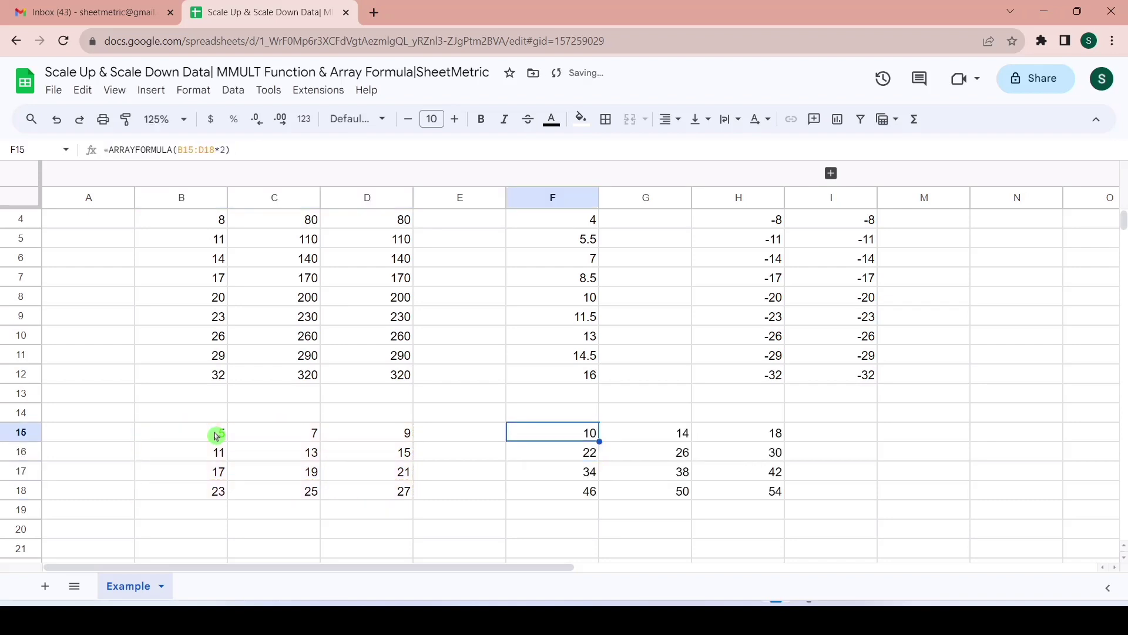
# Try to double the grid B15:D18 with the formula =MMULT(B15:D18,2) in cell I15.
pyautogui.press('Right')
pyautogui.press('Right')
pyautogui.press('Right')
pyautogui.press('Right')
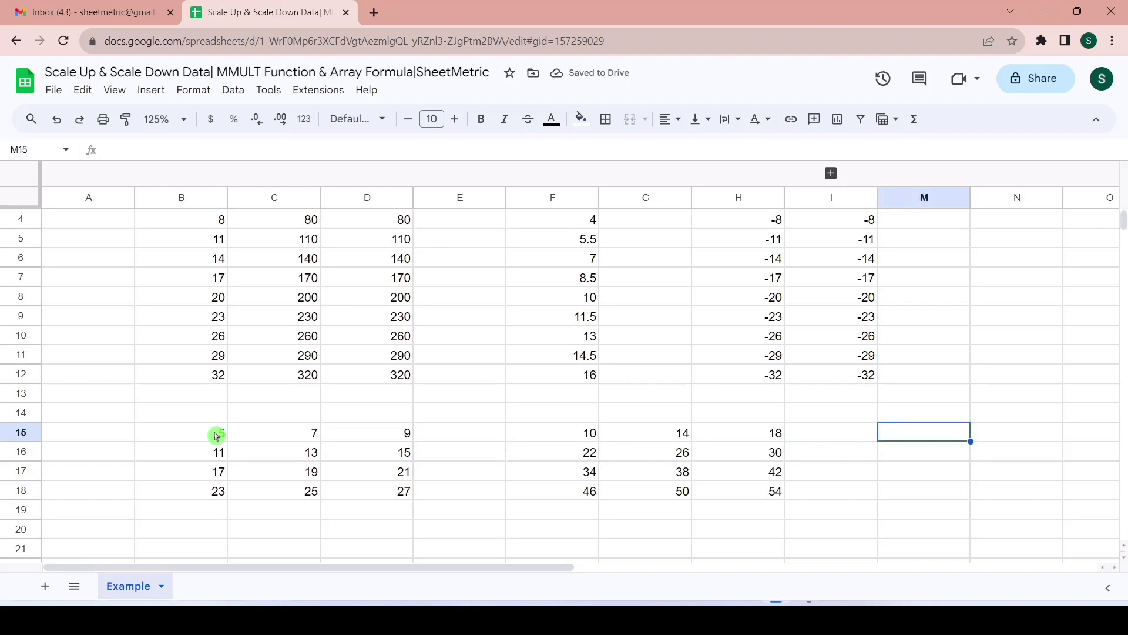
pyautogui.write('=')
pyautogui.press('Escape')
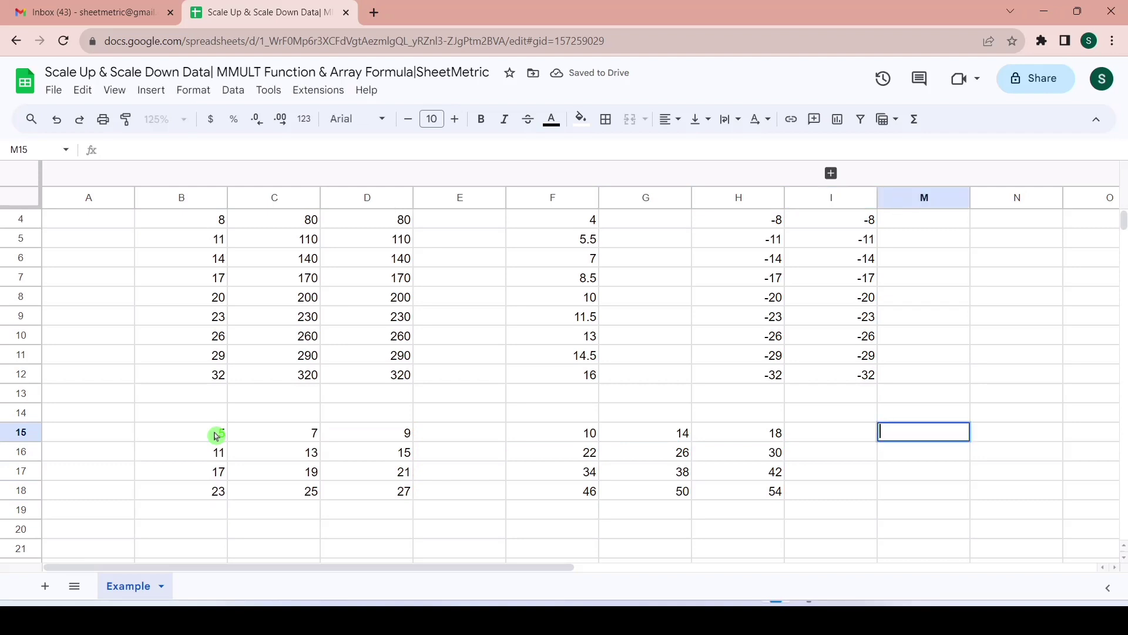
pyautogui.press('Left')
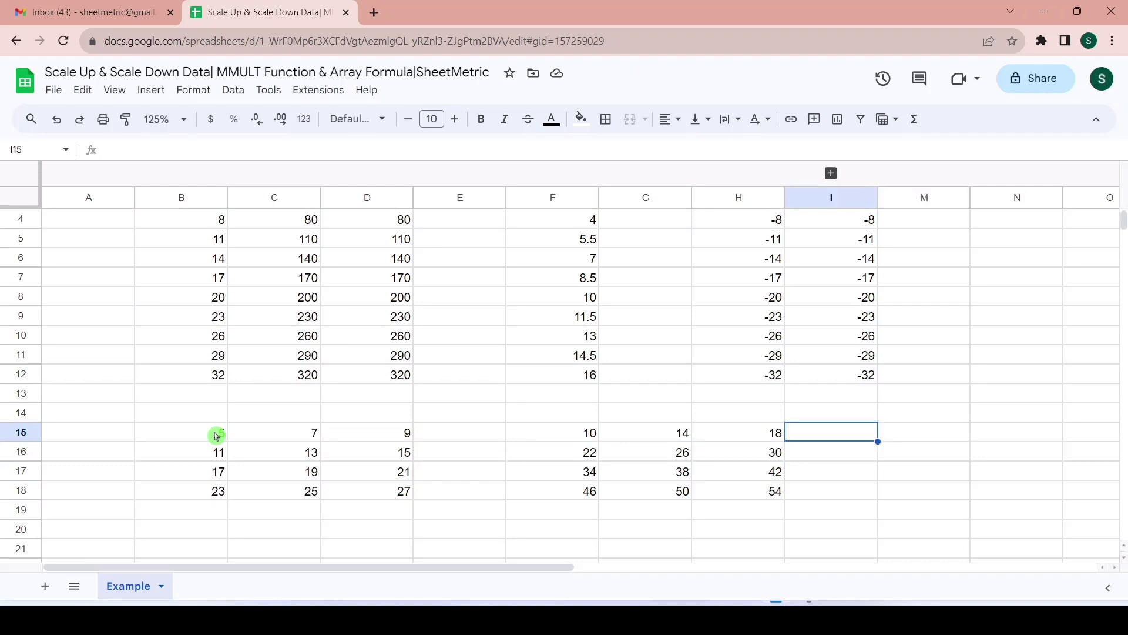
pyautogui.write('=mmu')
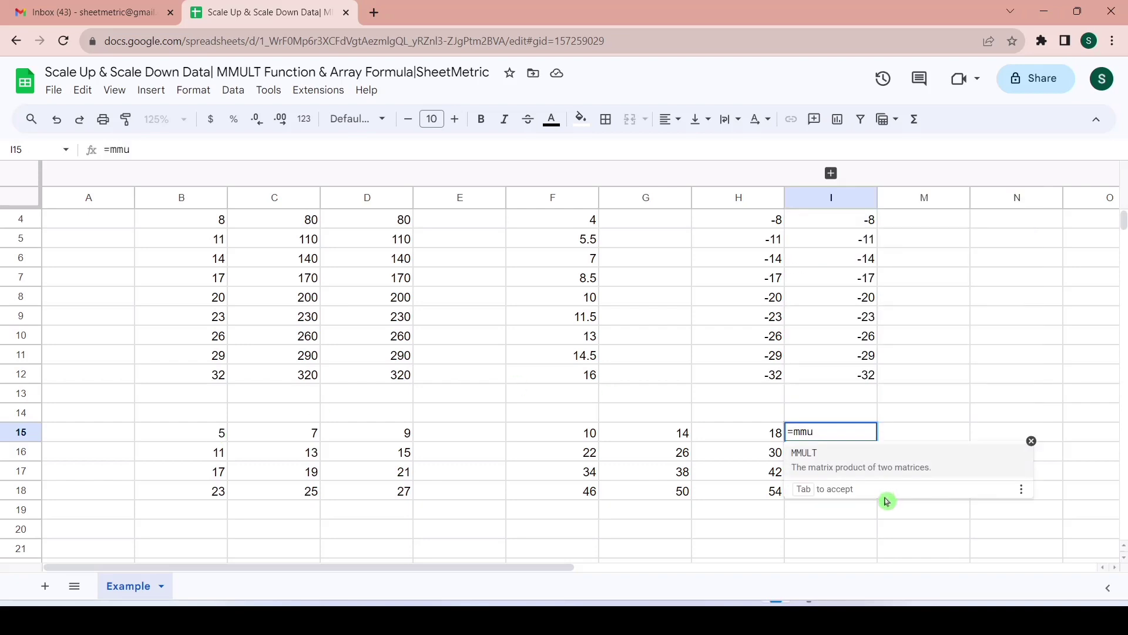
pyautogui.click(830, 467)
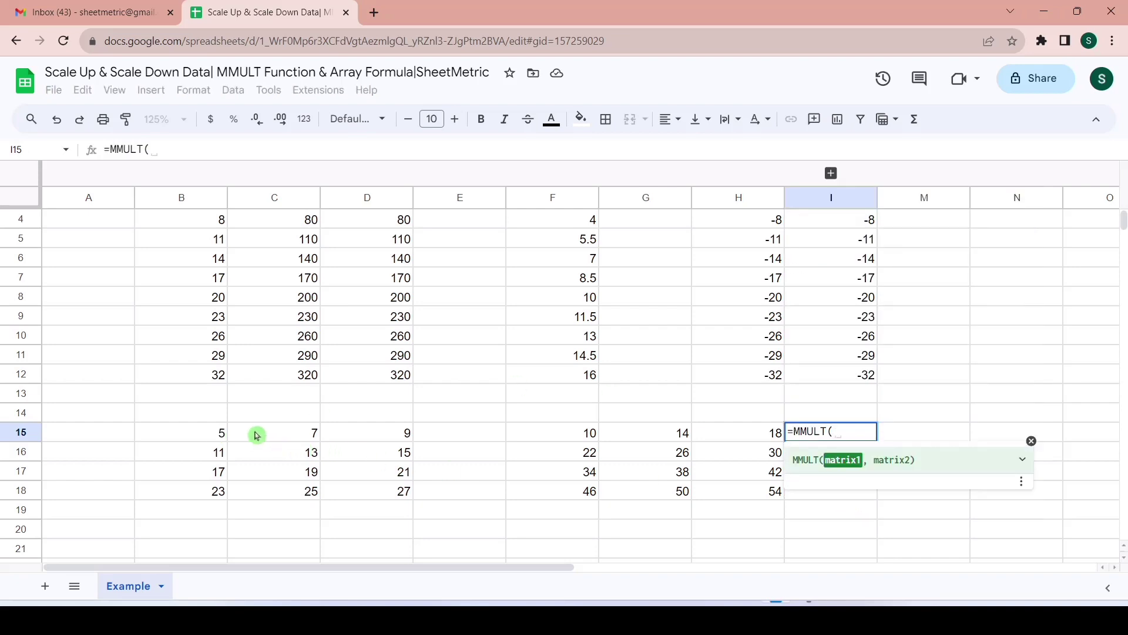
pyautogui.click(214, 435)
pyautogui.hotkey('shift', 'Right')
pyautogui.hotkey('shift', 'Right')
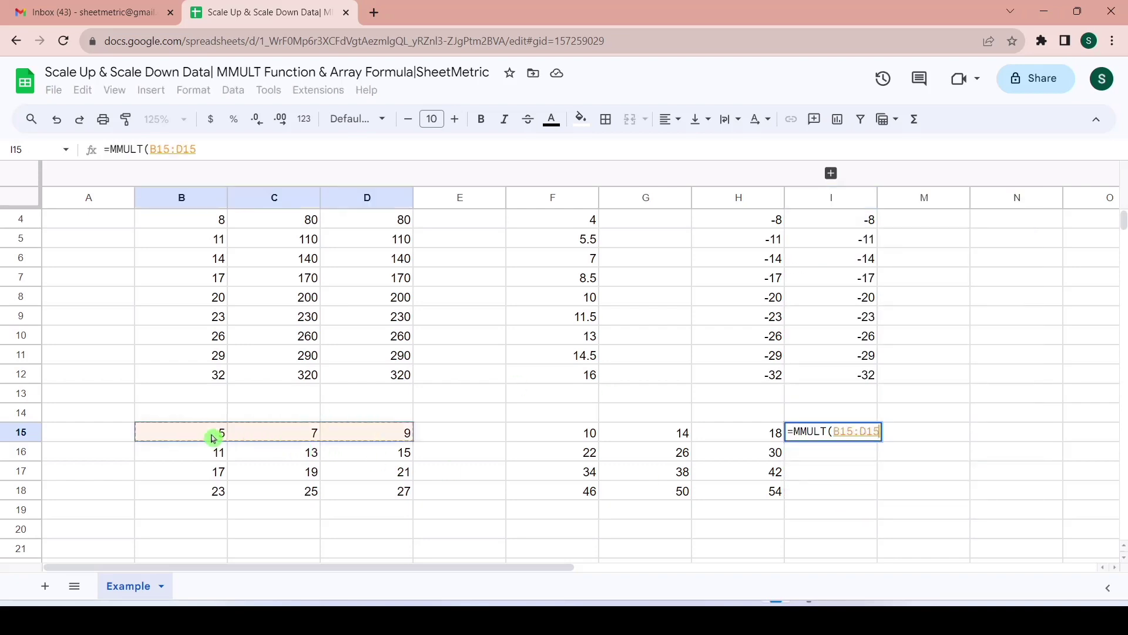
pyautogui.hotkey('shift', 'Down')
pyautogui.hotkey('shift', 'Down')
pyautogui.hotkey('shift', 'Down')
pyautogui.write(',2')
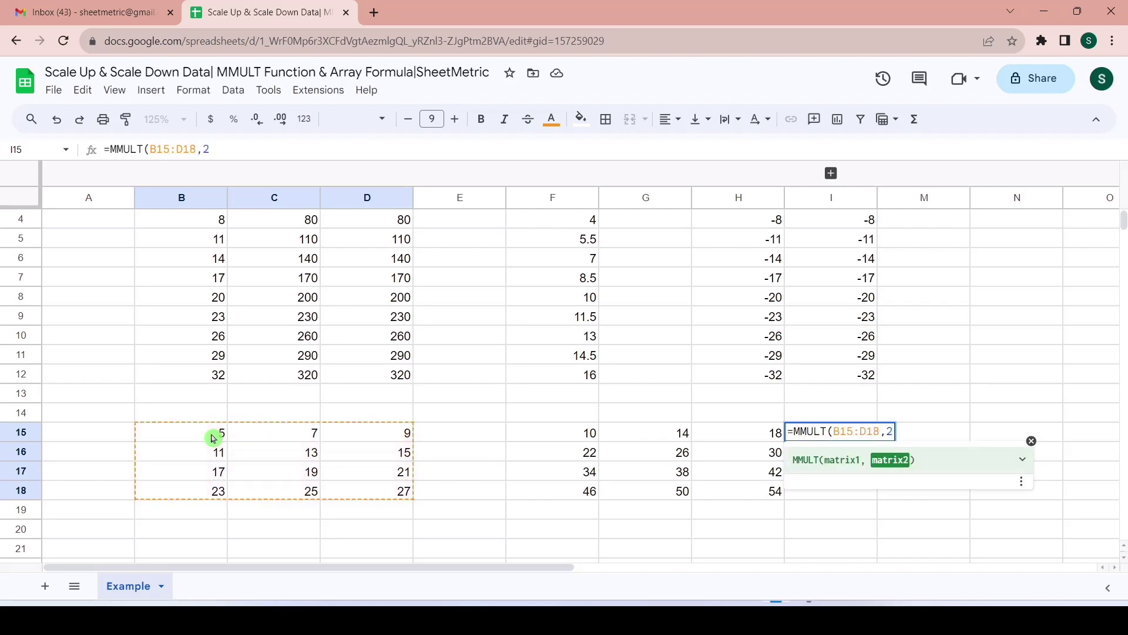
pyautogui.press('Return')
pyautogui.press('Up')
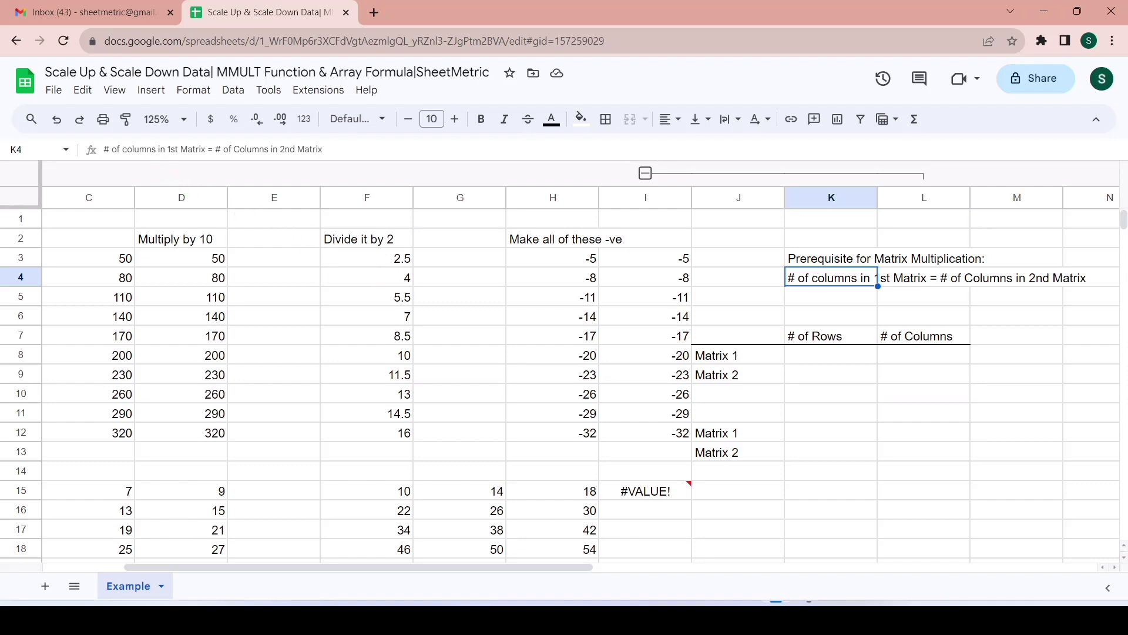
# Correct the prerequisite note in cell K4 to read "# of columns in 1st Matrix = # of Rows in 2nd Matrix".
pyautogui.click(270, 149)
pyautogui.press('BackSpace')
pyautogui.press('BackSpace')
pyautogui.press('BackSpace')
pyautogui.press('BackSpace')
pyautogui.press('BackSpace')
pyautogui.press('BackSpace')
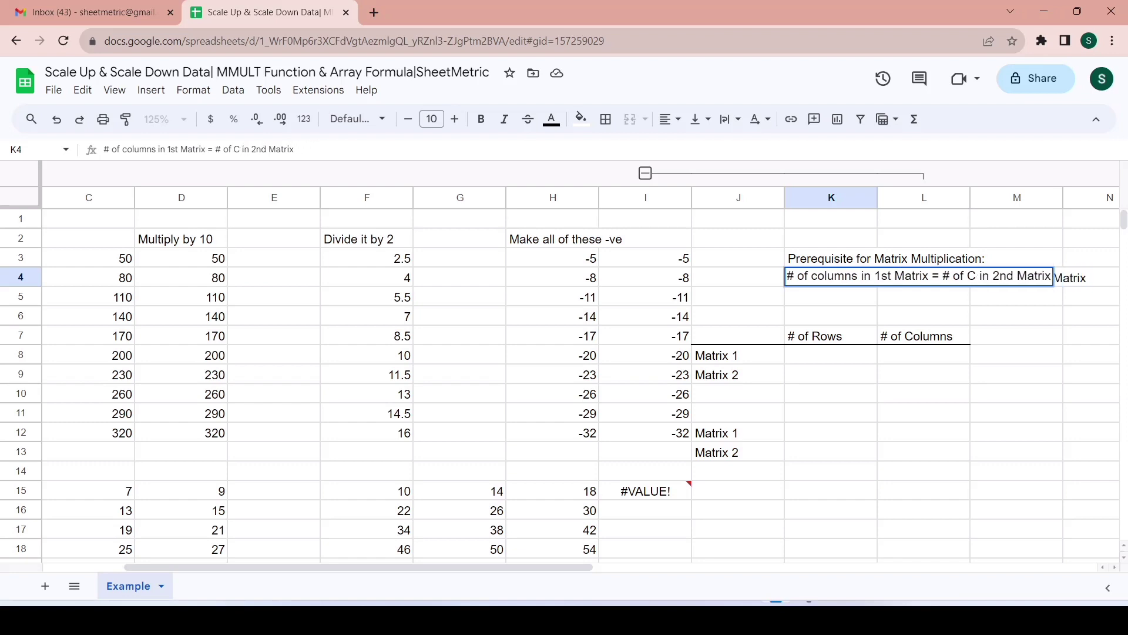
pyautogui.press('BackSpace')
pyautogui.write('Rows')
pyautogui.press('Return')
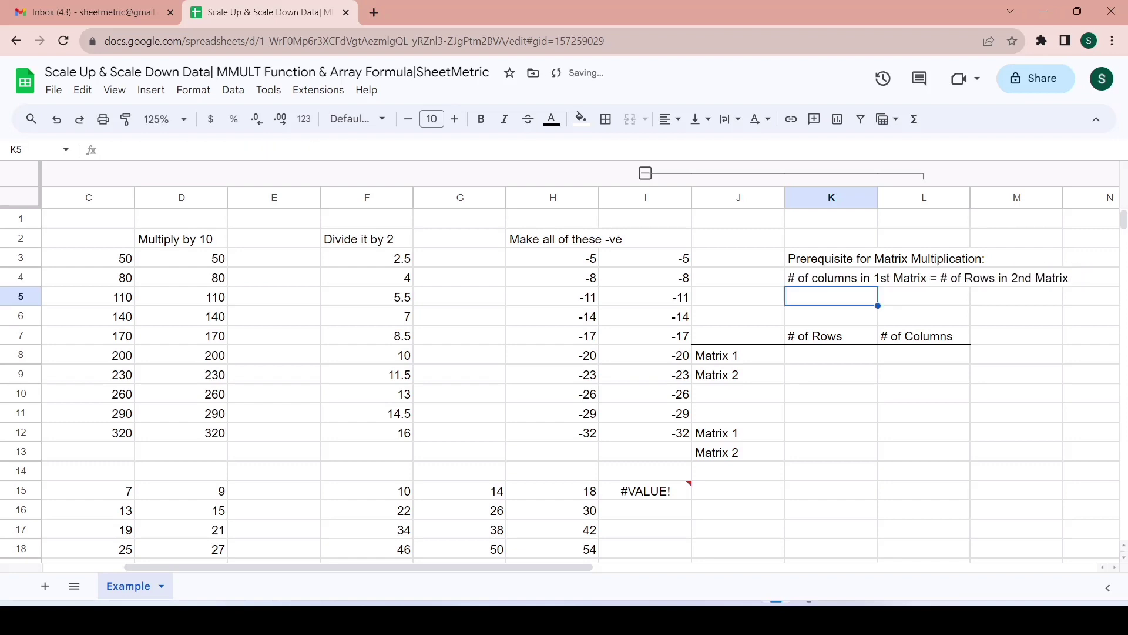
# Examine the matrix prerequisite note in K4, the scaling formulas in row 3 and the size of the number column B3:B12.
pyautogui.click(876, 278)
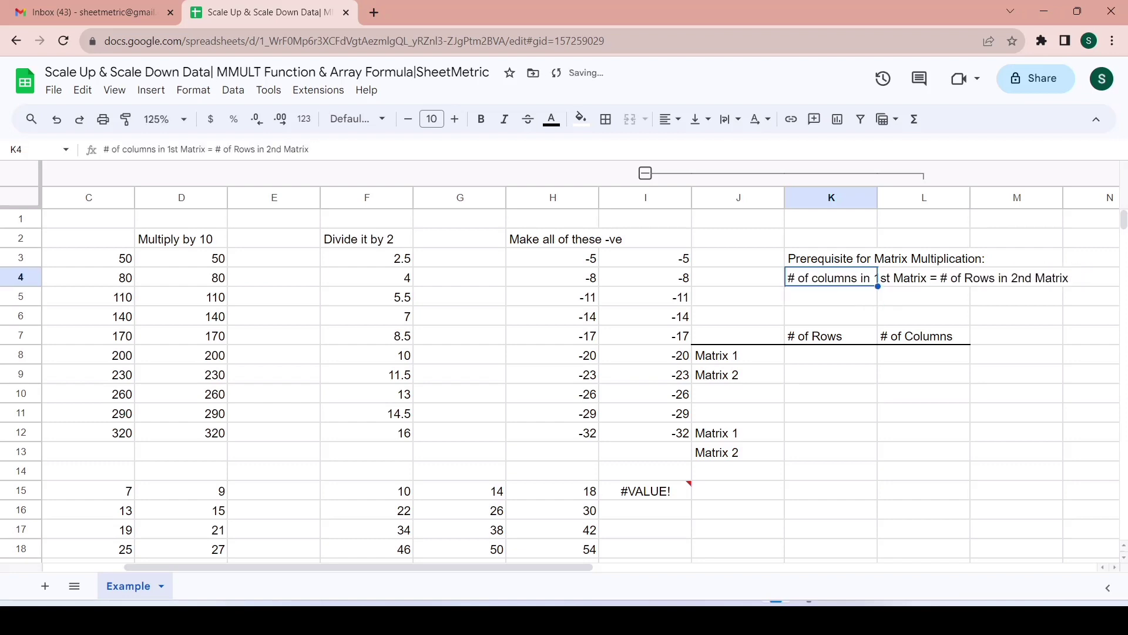
pyautogui.click(967, 279)
pyautogui.click(874, 278)
pyautogui.press('Down')
pyautogui.press('Down')
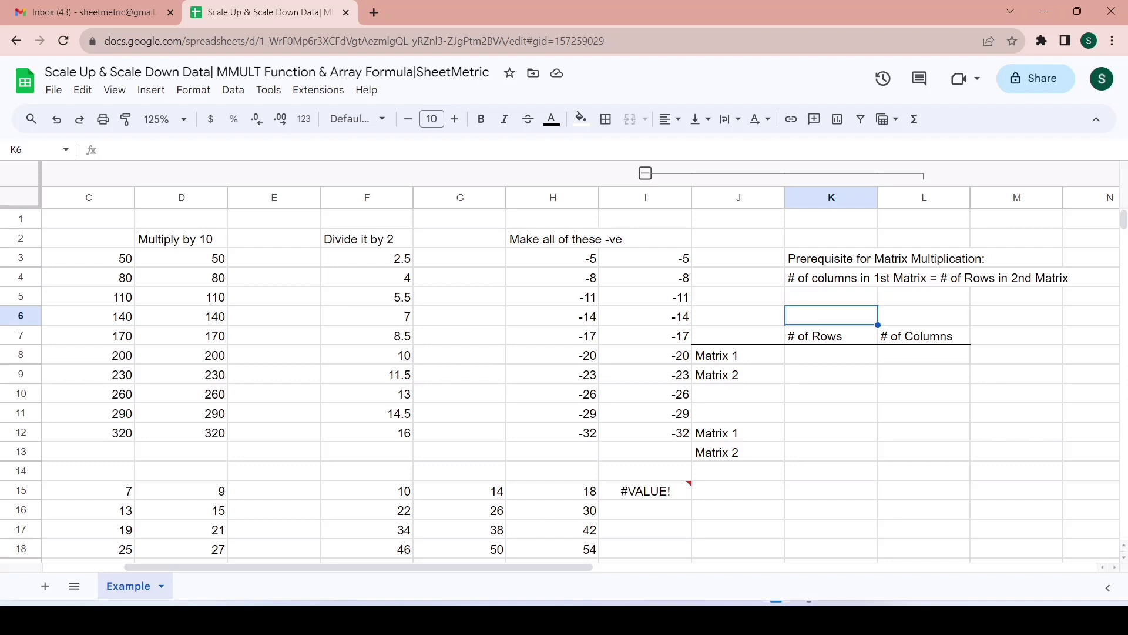
pyautogui.press('Left')
pyautogui.press('Left')
pyautogui.press('Left')
pyautogui.press('Left')
pyautogui.press('Left')
pyautogui.press('Left')
pyautogui.press('Left')
pyautogui.press('Left')
pyautogui.press('Left')
pyautogui.press('Left')
pyautogui.press('Right')
pyautogui.press('Right')
pyautogui.press('Right')
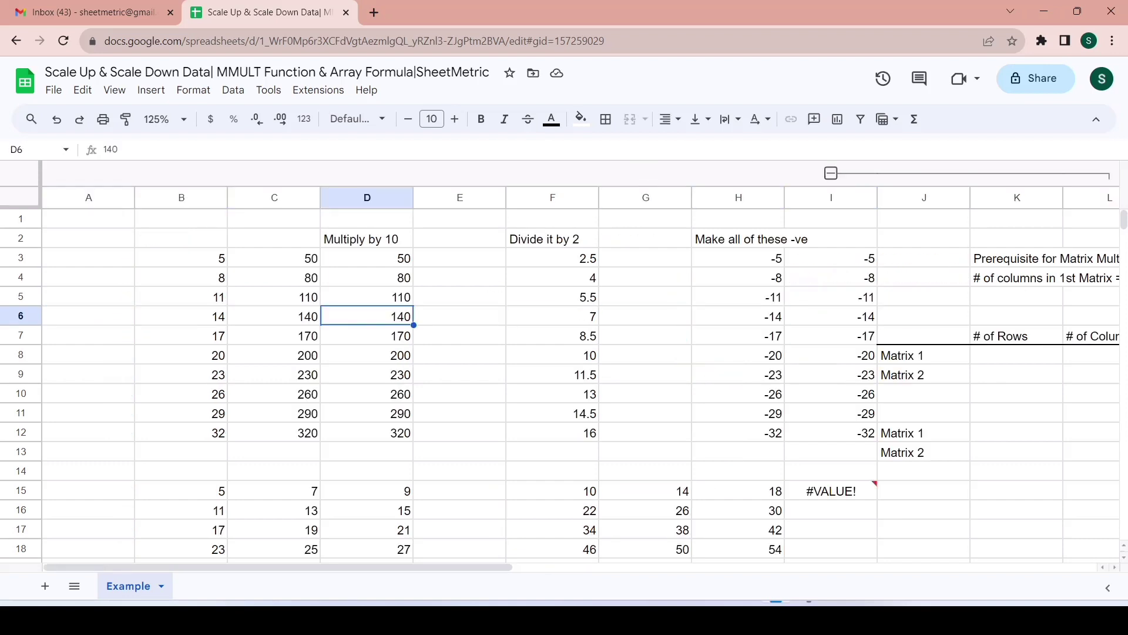
pyautogui.press('Up')
pyautogui.press('Up')
pyautogui.press('Up')
pyautogui.press('Right')
pyautogui.press('Right')
pyautogui.press('Right')
pyautogui.press('Right')
pyautogui.press('Right')
pyautogui.press('Left')
pyautogui.press('Left')
pyautogui.press('Left')
pyautogui.press('Left')
pyautogui.press('Left')
pyautogui.press('Left')
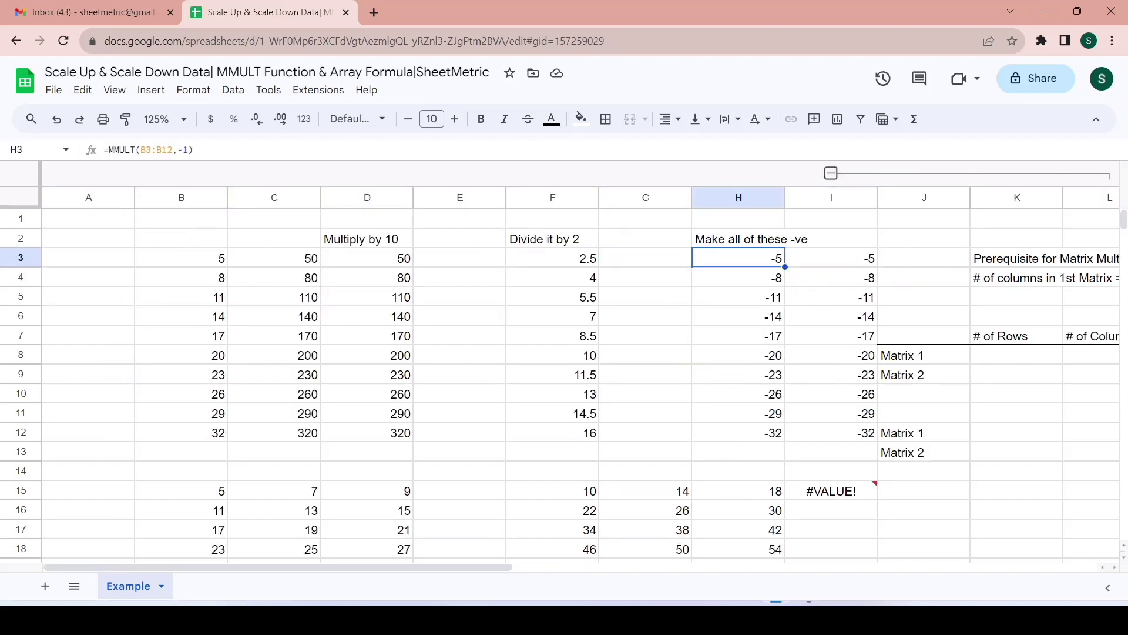
pyautogui.press('Left')
pyautogui.hotkey('ctrl', 'shift', 'Down')
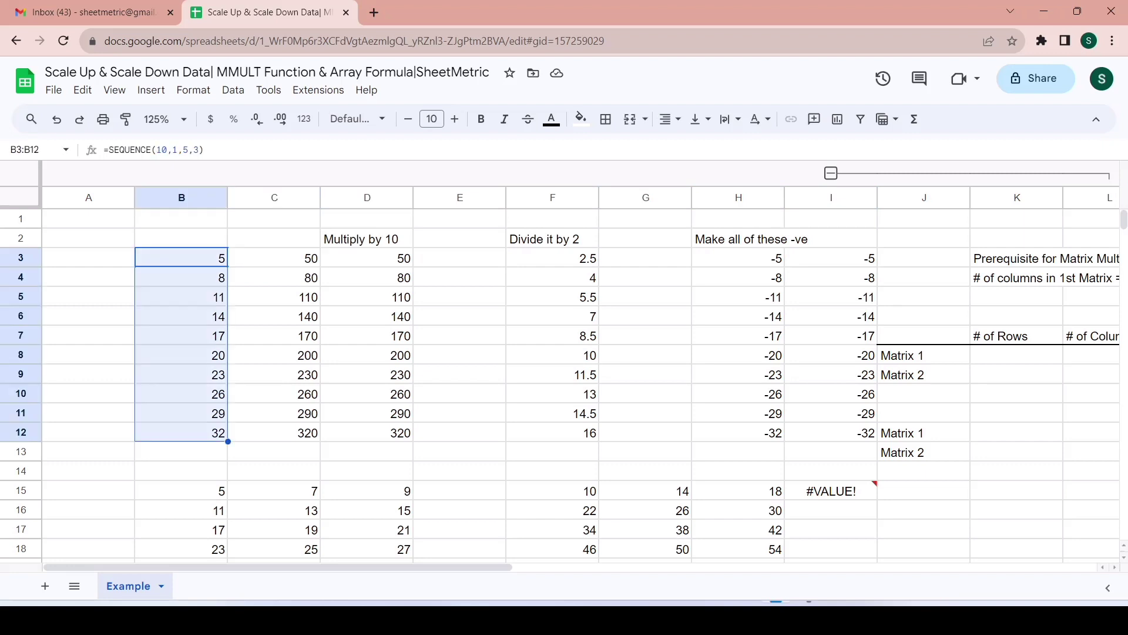
# Record the first example's Matrix 1 size as 10 rows in cell K8 and 1 column in cell L8.
pyautogui.press('Right')
pyautogui.press('Right')
pyautogui.press('Right')
pyautogui.press('Right')
pyautogui.press('Right')
pyautogui.press('Right')
pyautogui.press('Right')
pyautogui.press('Right')
pyautogui.press('Right')
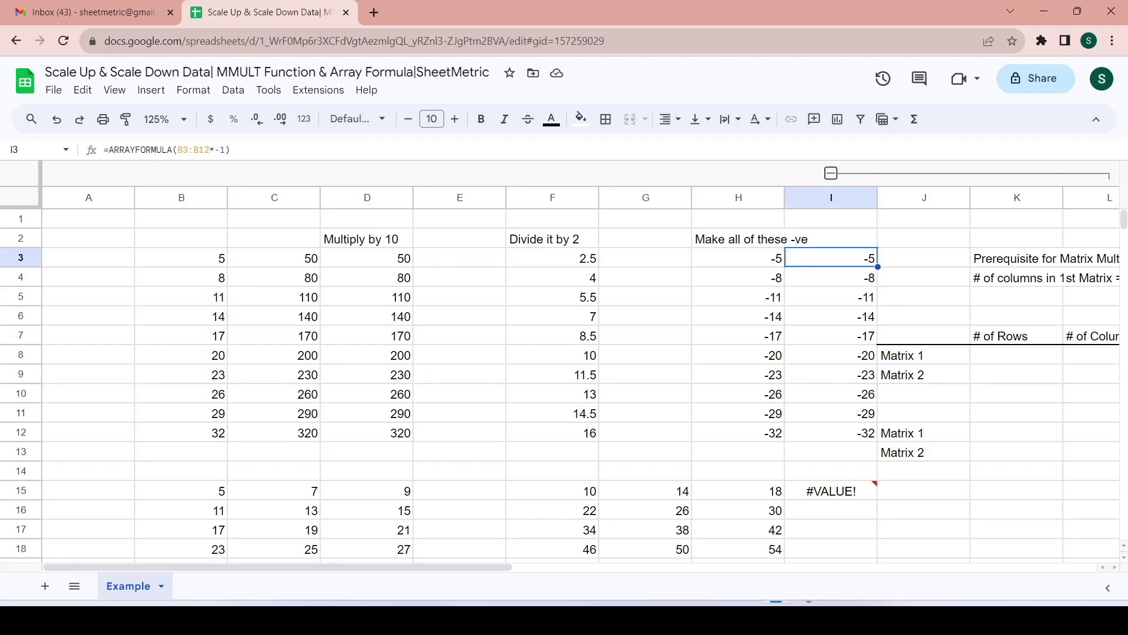
pyautogui.press('Down')
pyautogui.press('Down')
pyautogui.press('Down')
pyautogui.press('Down')
pyautogui.press('Down')
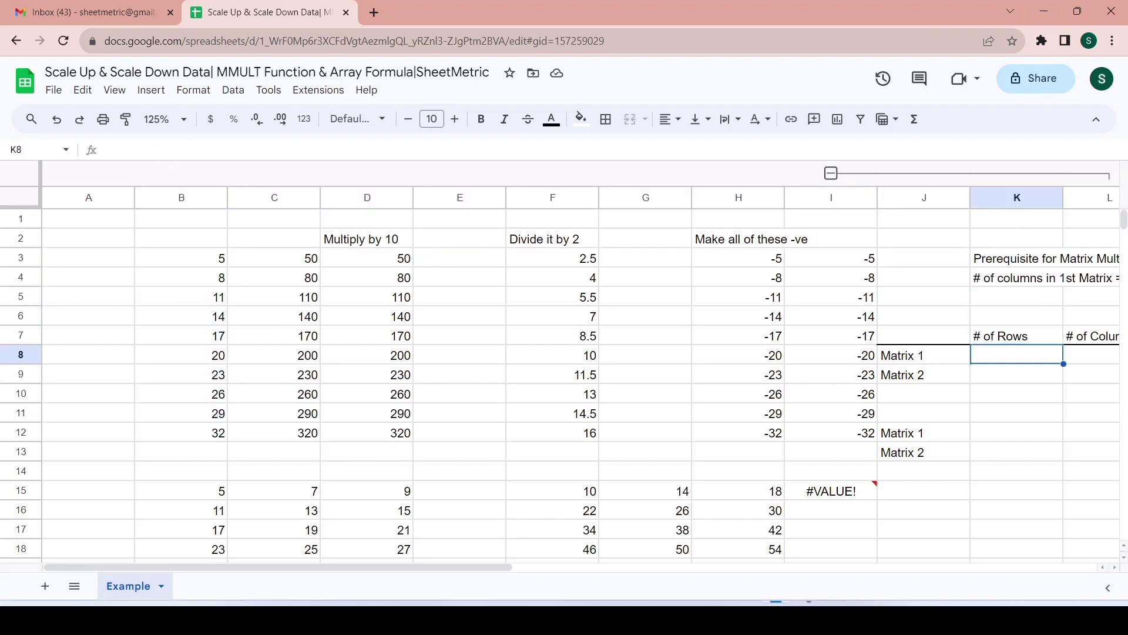
pyautogui.write('10')
pyautogui.press('Right')
pyautogui.write('1')
pyautogui.press('Down')
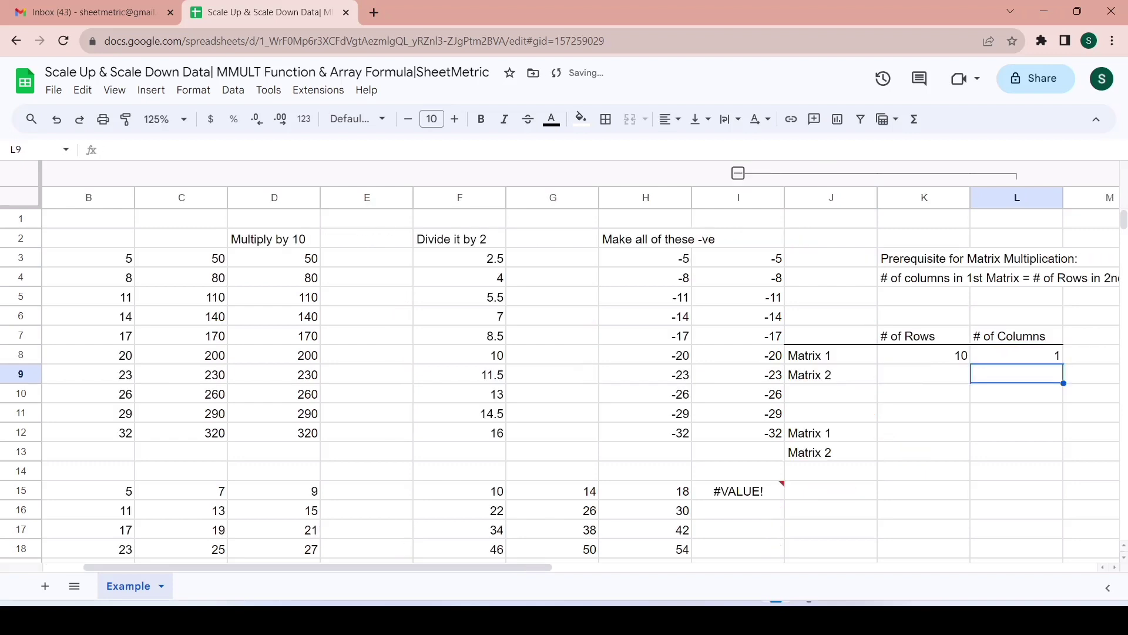
# Record the first example's Matrix 2 size as 1 row in cell K9 and 1 column in cell L9.
pyautogui.press('Left')
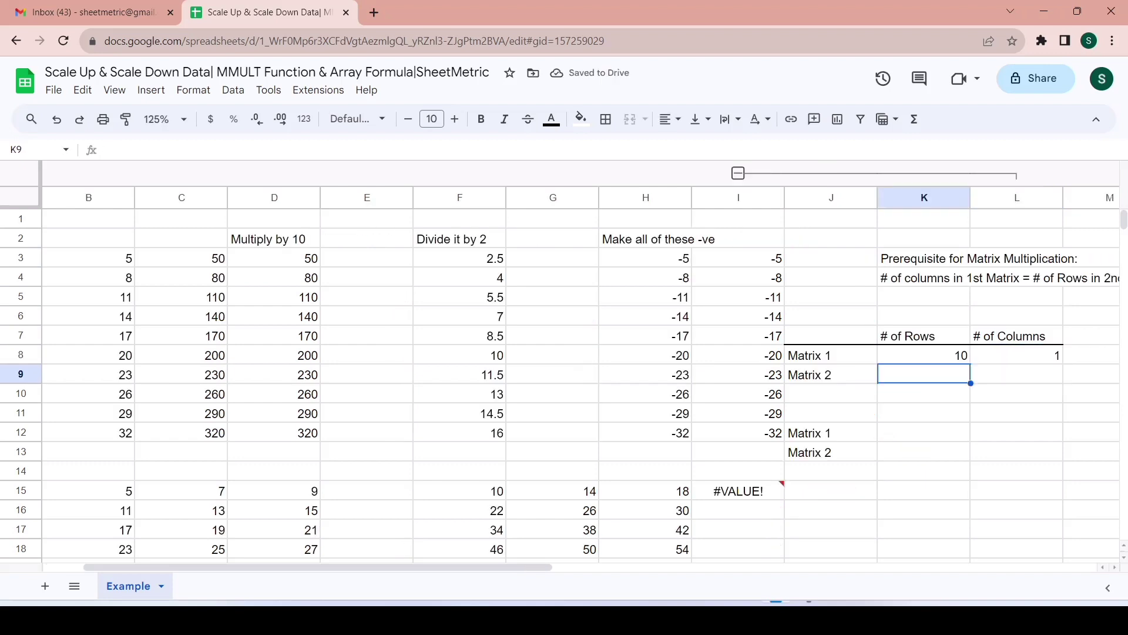
pyautogui.write('1')
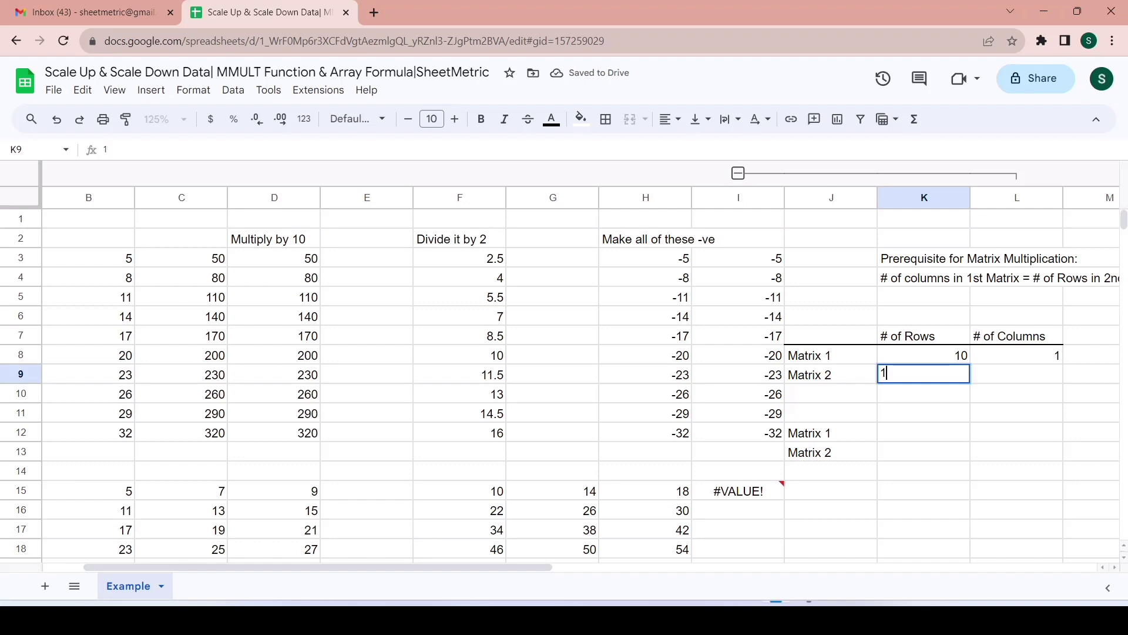
pyautogui.press('Right')
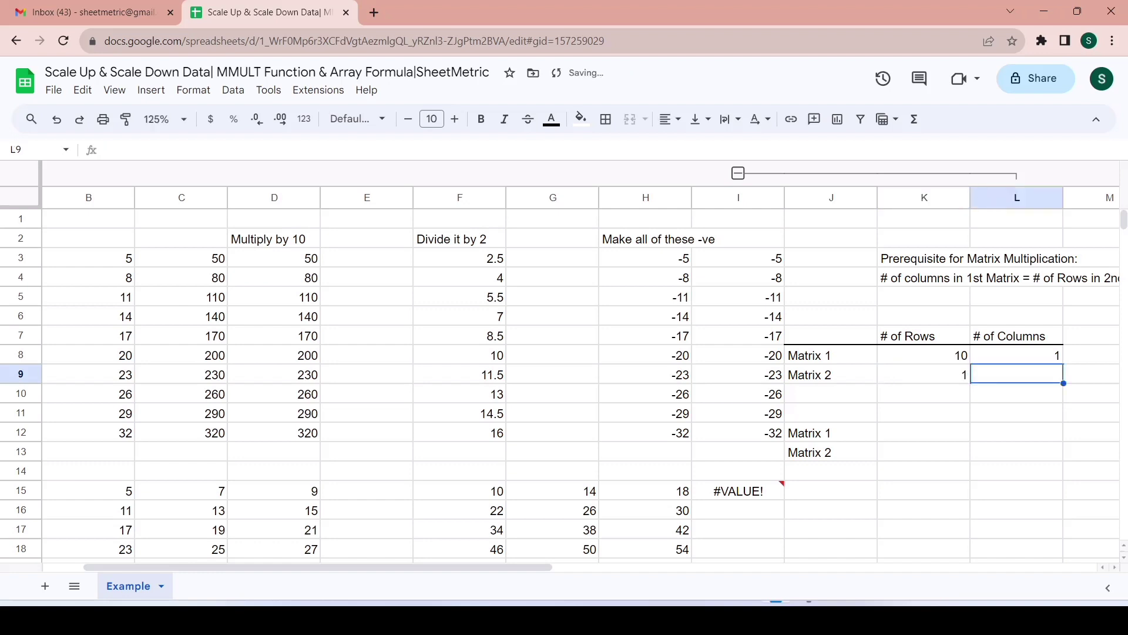
pyautogui.write('1')
# Fill Matrix 1's column count in L8 and Matrix 2's row count in K9 with light green.
pyautogui.press('Right')
pyautogui.press('Up')
pyautogui.press('Left')
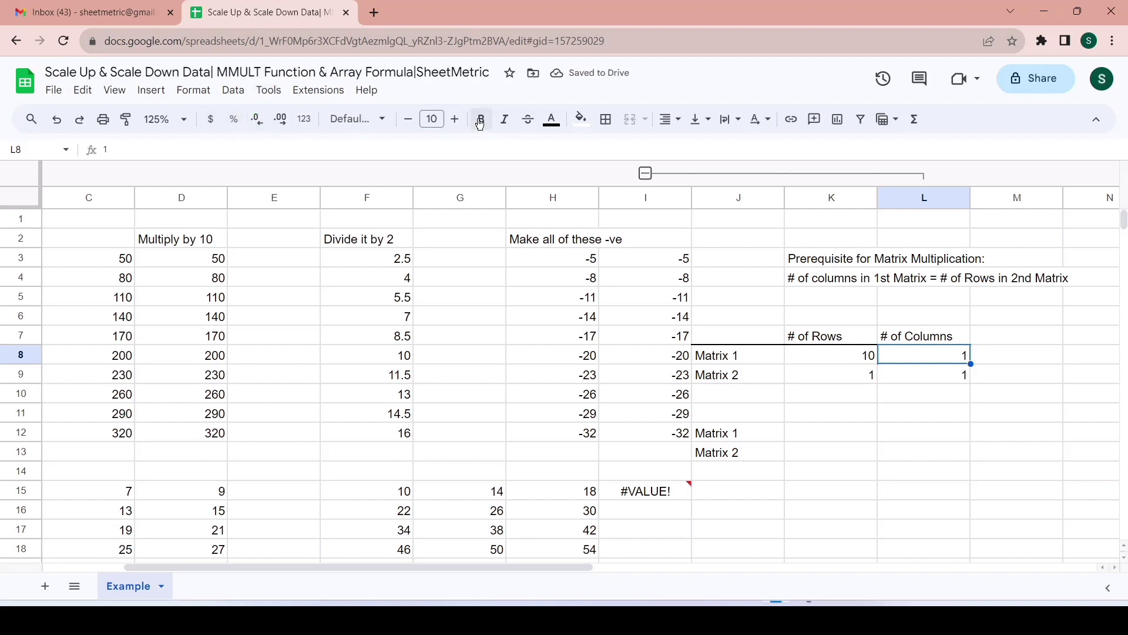
pyautogui.click(581, 119)
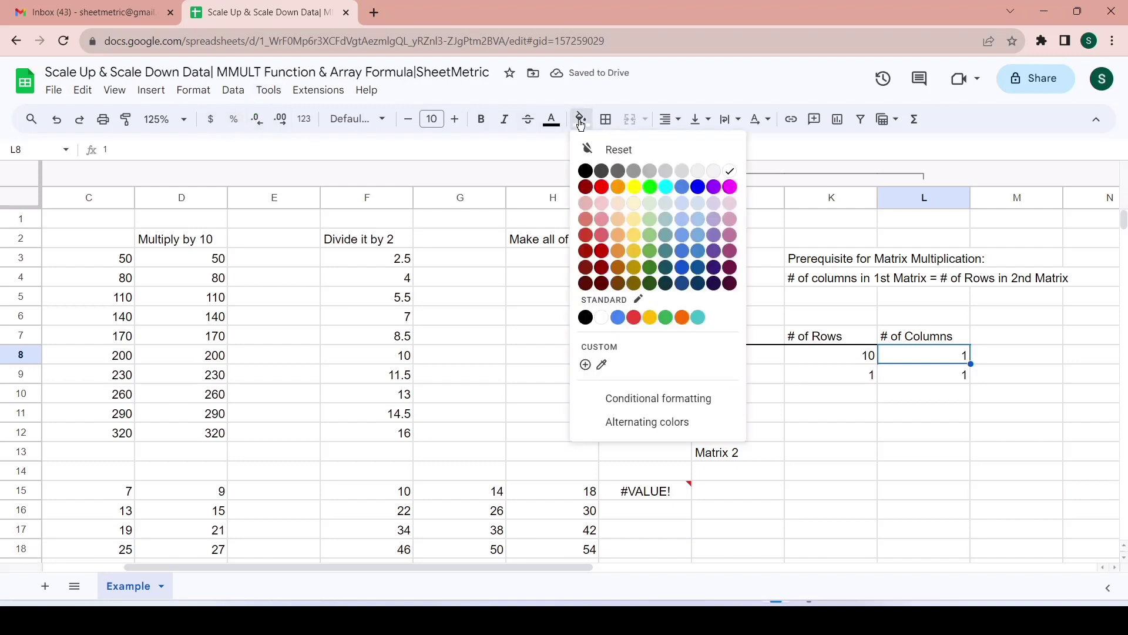
pyautogui.click(650, 203)
pyautogui.click(836, 378)
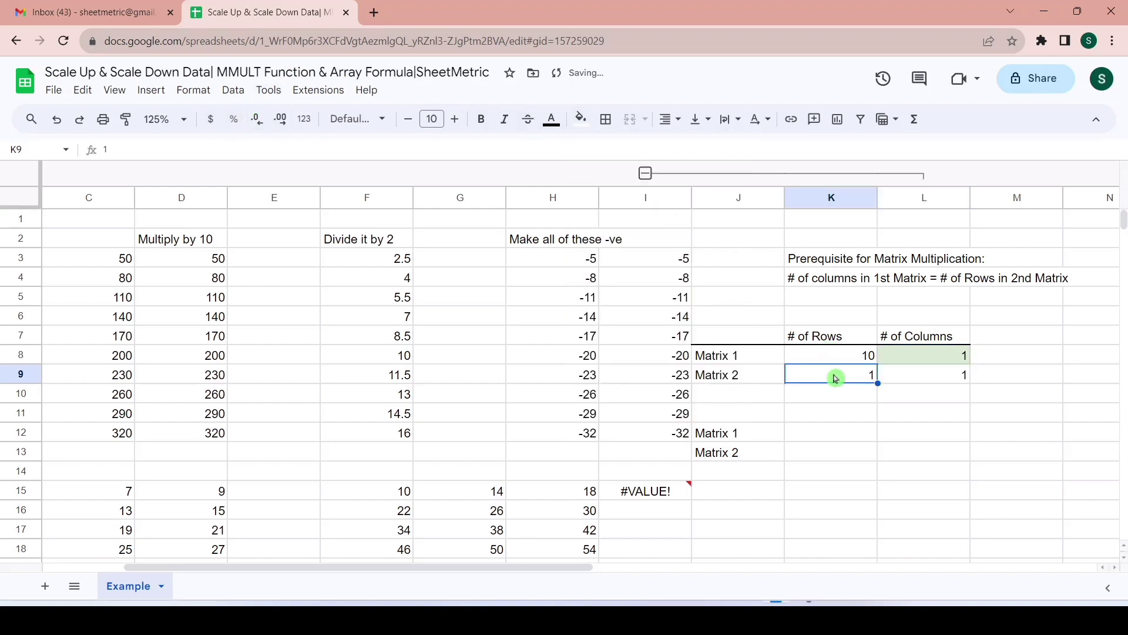
pyautogui.click(581, 119)
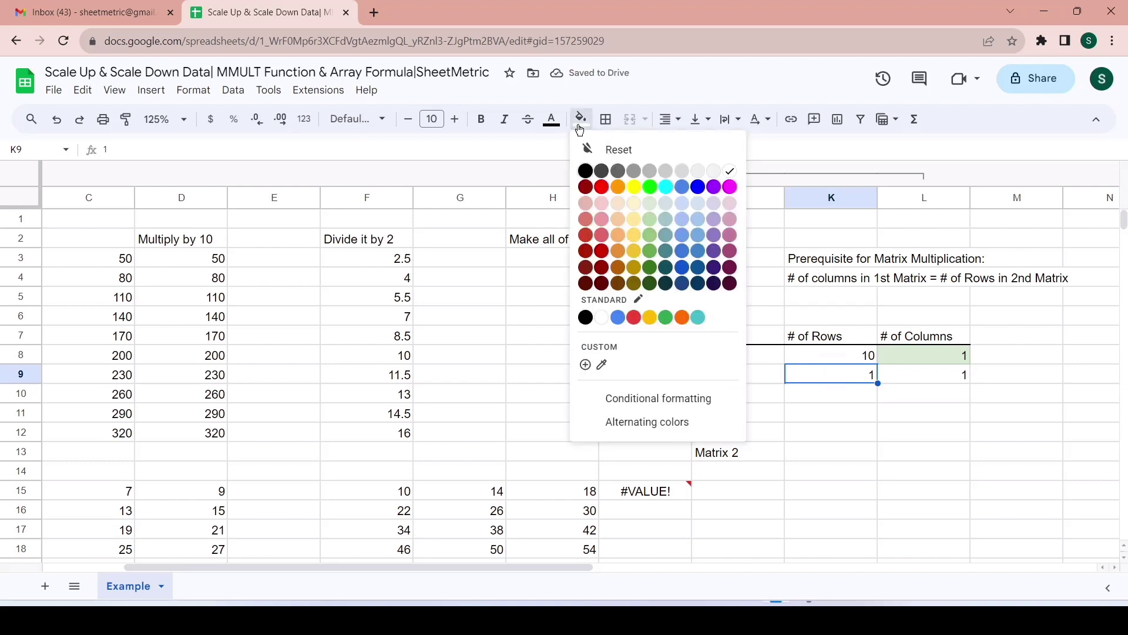
pyautogui.click(650, 204)
# Examine the error details of the MMULT formula in cell I15.
pyautogui.press('Return')
pyautogui.press('Down')
pyautogui.press('Down')
pyautogui.press('Down')
pyautogui.press('Down')
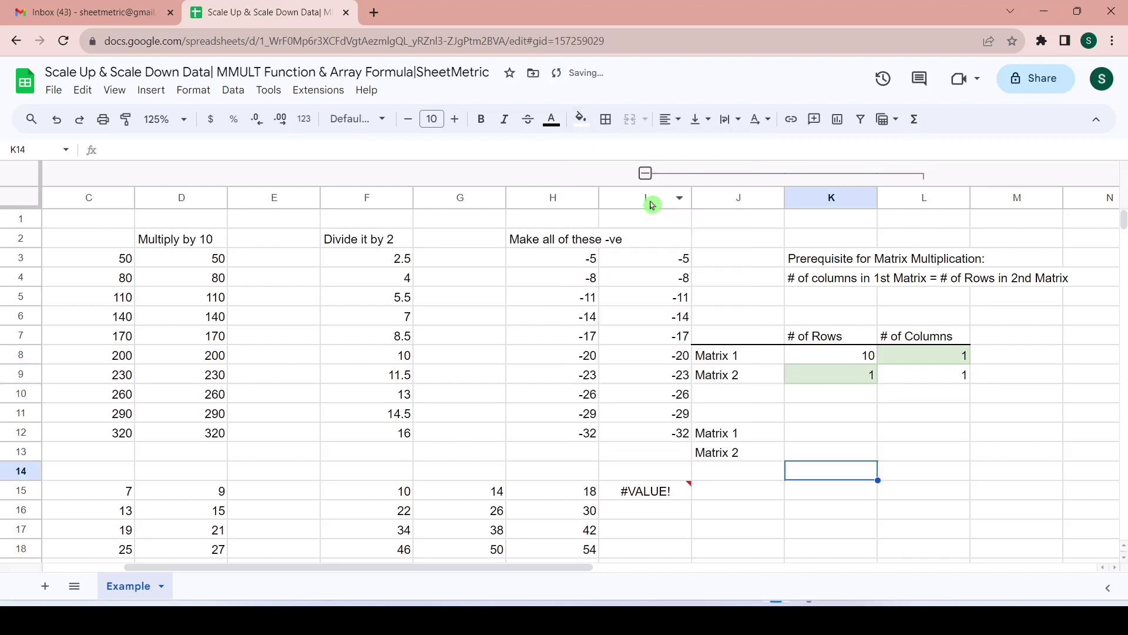
pyautogui.press('Left')
pyautogui.press('Left')
pyautogui.press('Down')
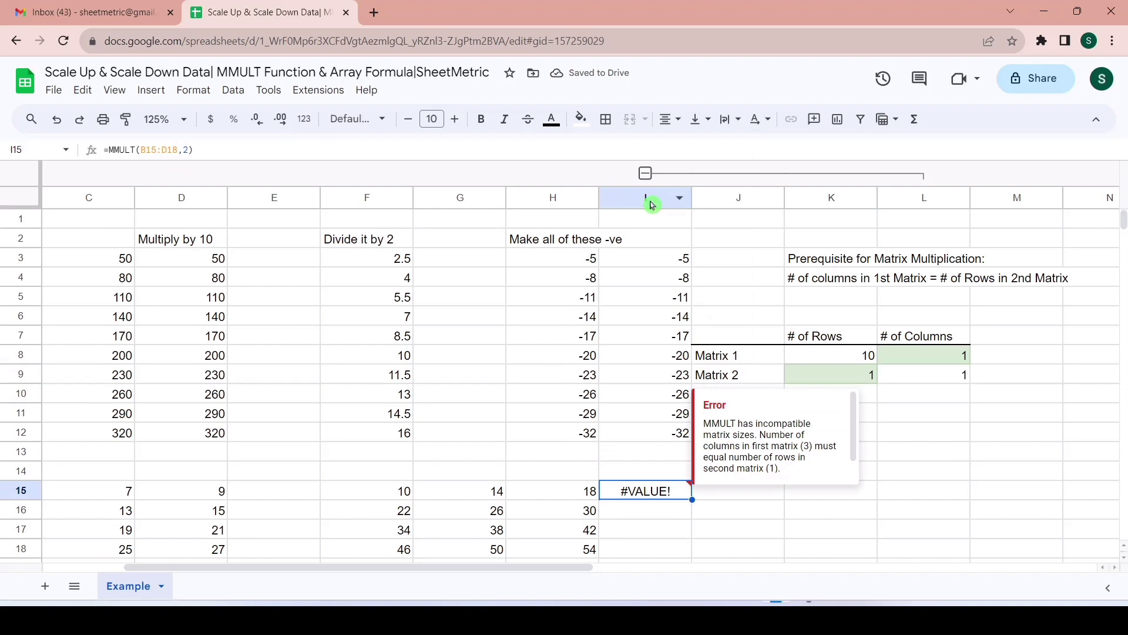
pyautogui.press('Left')
pyautogui.press('Right')
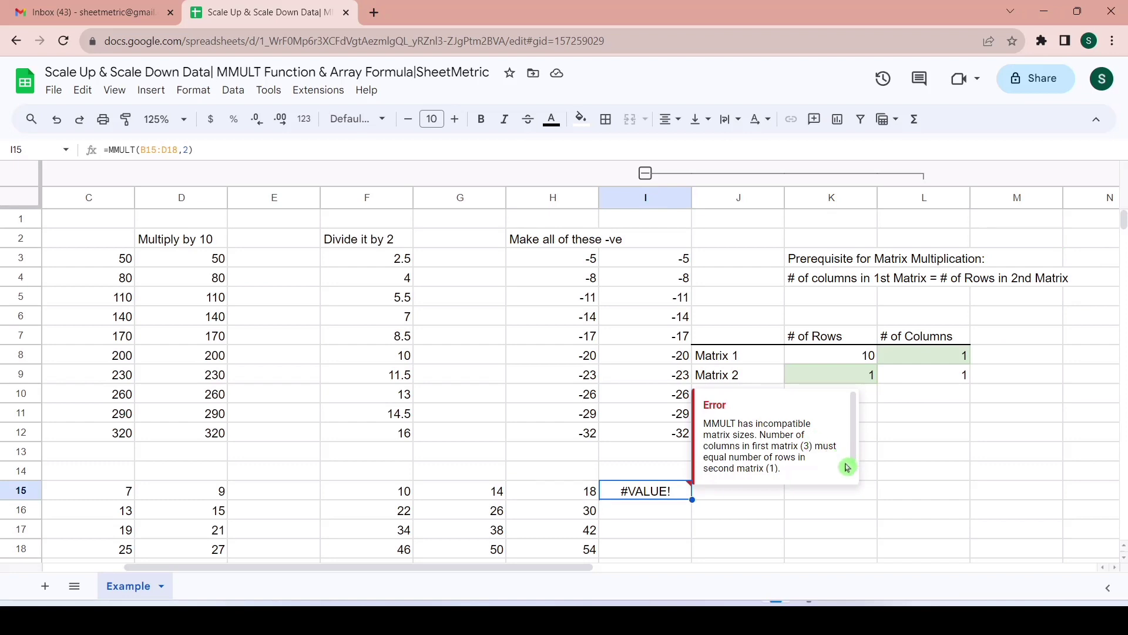
# Record the second example's Matrix 1 size as 4 rows in cell K12 and 3 columns in cell L12.
pyautogui.click(890, 410)
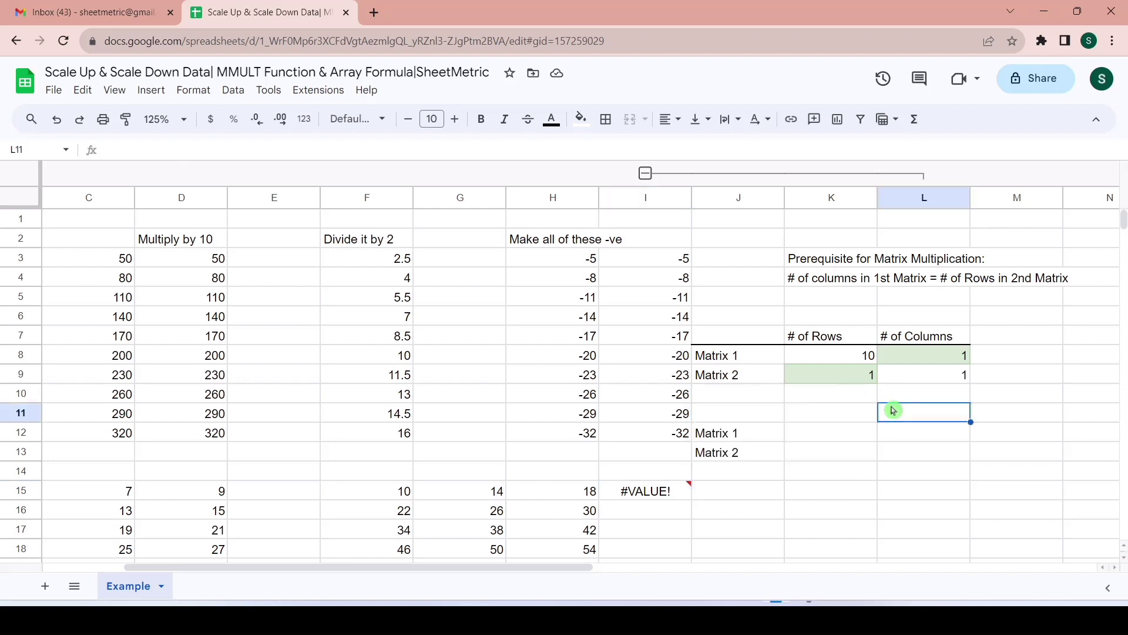
pyautogui.press('Left')
pyautogui.press('Down')
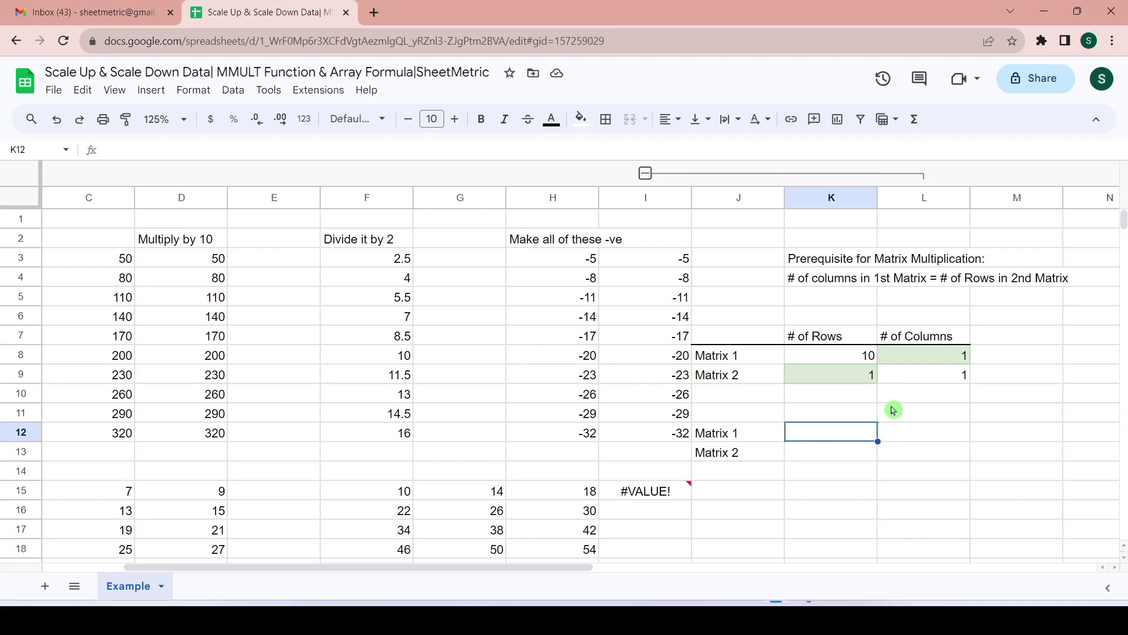
pyautogui.write('4')
pyautogui.press('Tab')
pyautogui.write('3')
pyautogui.press('Return')
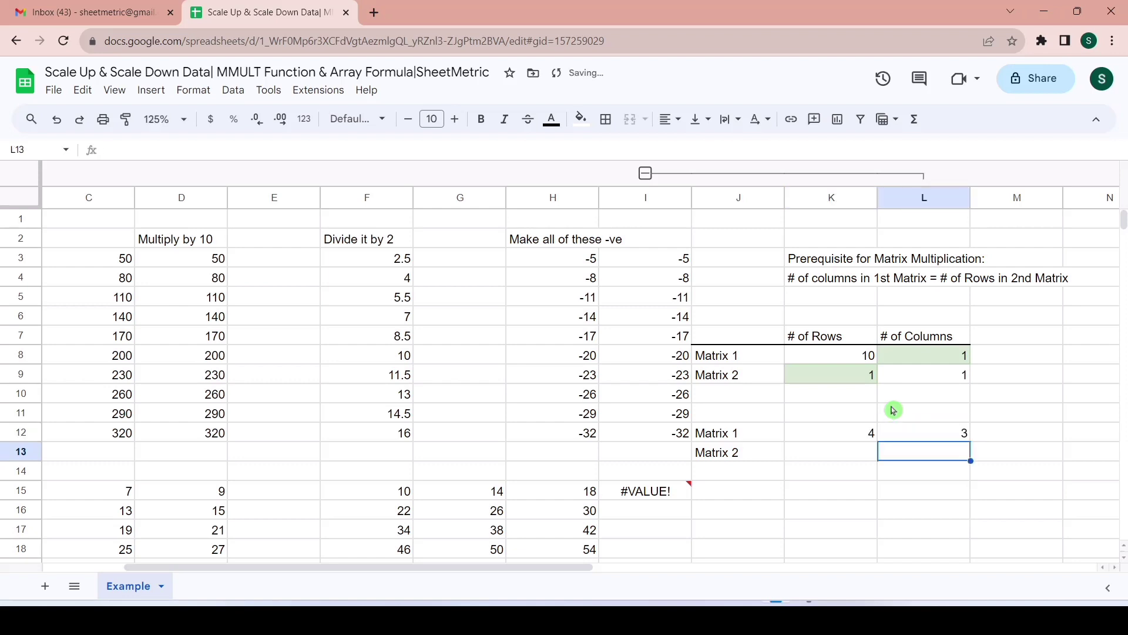
# Record the second example's Matrix 2 size as 1 row in cell K13 and 1 column in cell L13.
pyautogui.press('Left')
pyautogui.write('1')
pyautogui.press('Tab')
pyautogui.write('1')
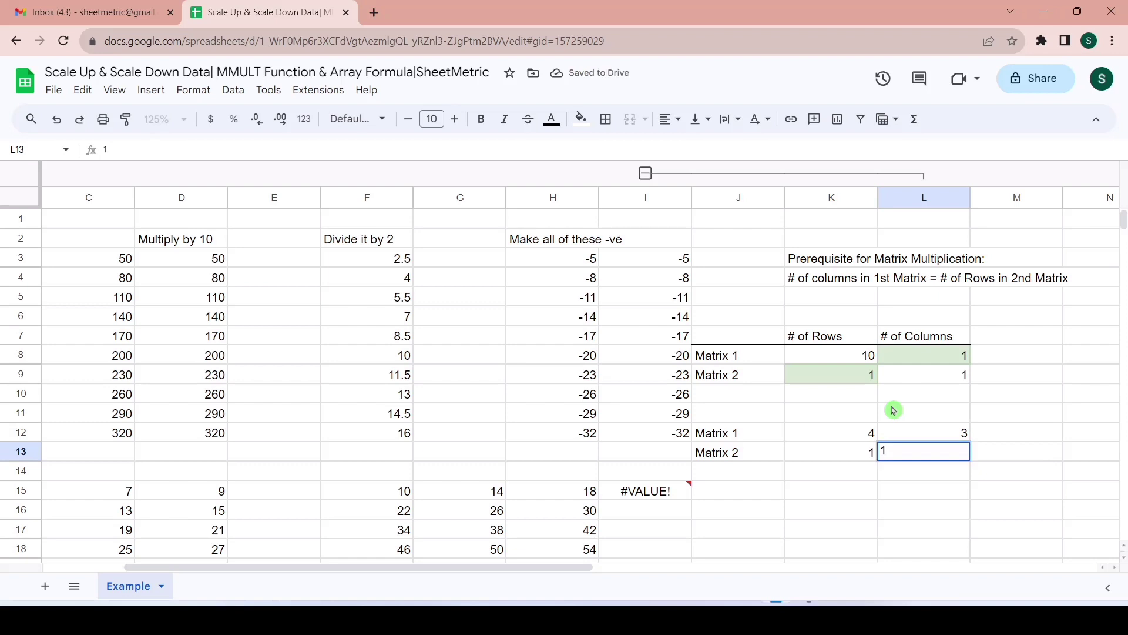
pyautogui.press('Left')
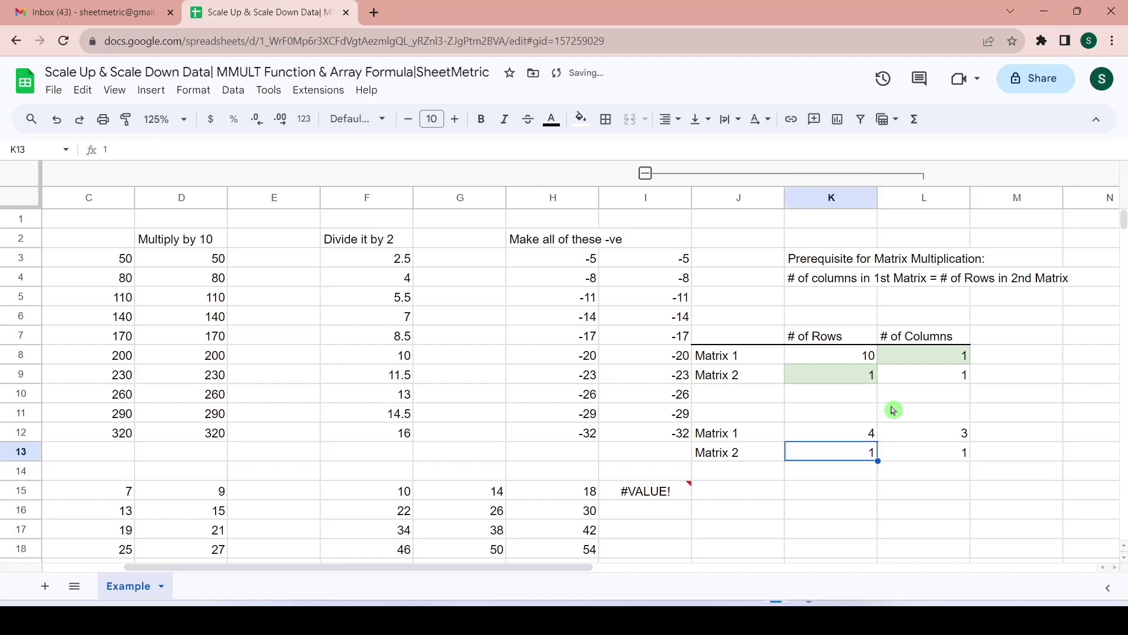
# Fill the second example's Matrix 1 column count in L12 with red and Matrix 2 row count in K13 with light red.
pyautogui.press('Right')
pyautogui.press('Up')
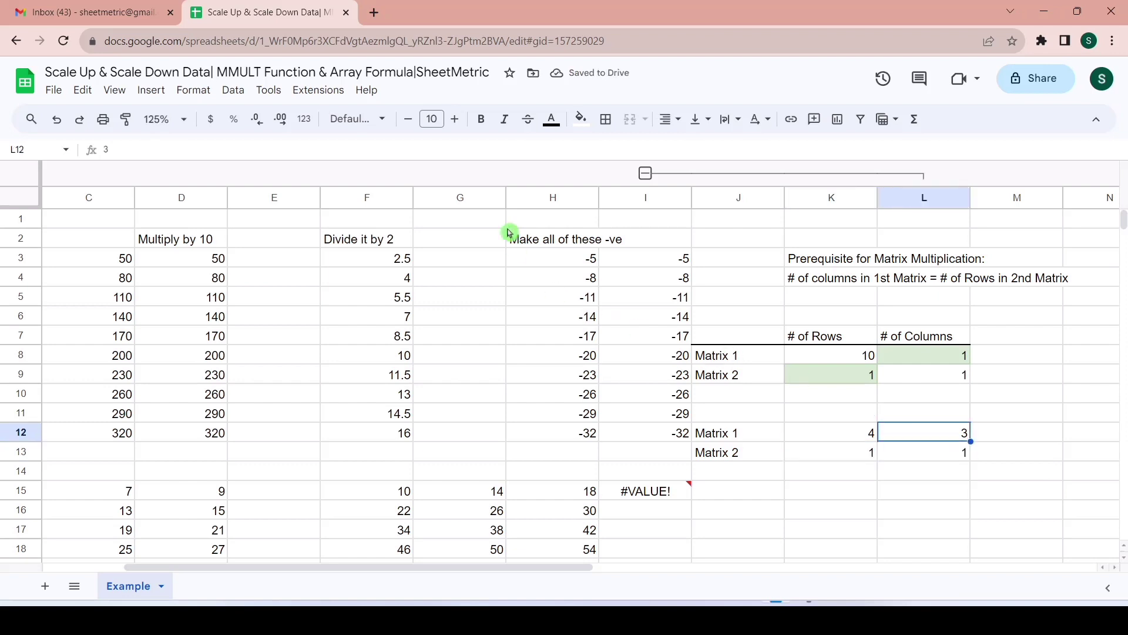
pyautogui.click(581, 120)
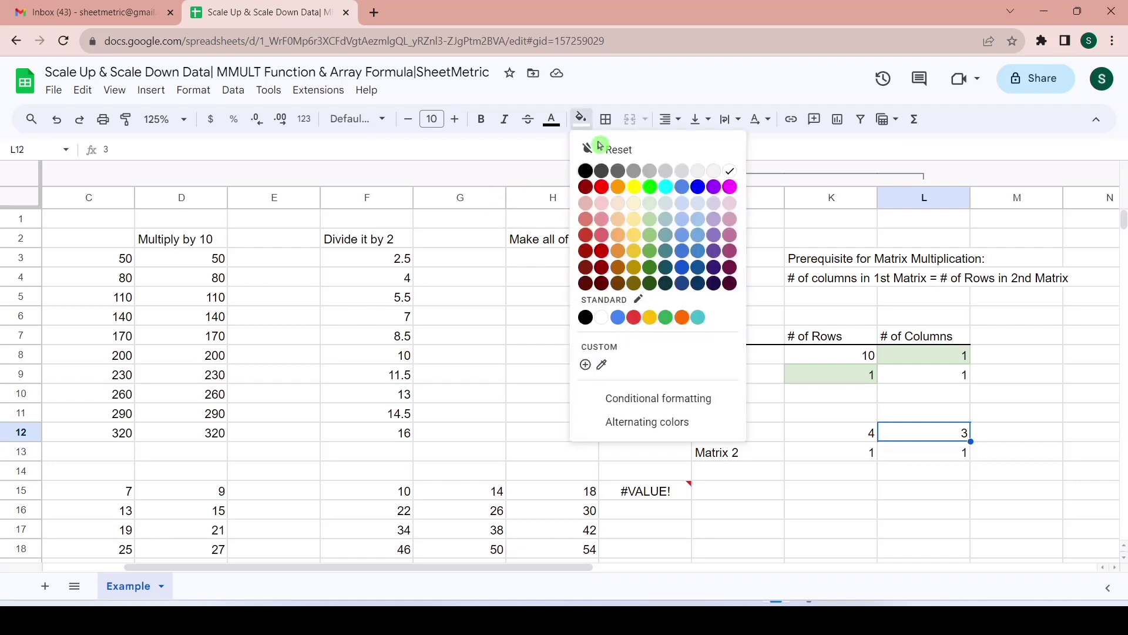
pyautogui.click(601, 187)
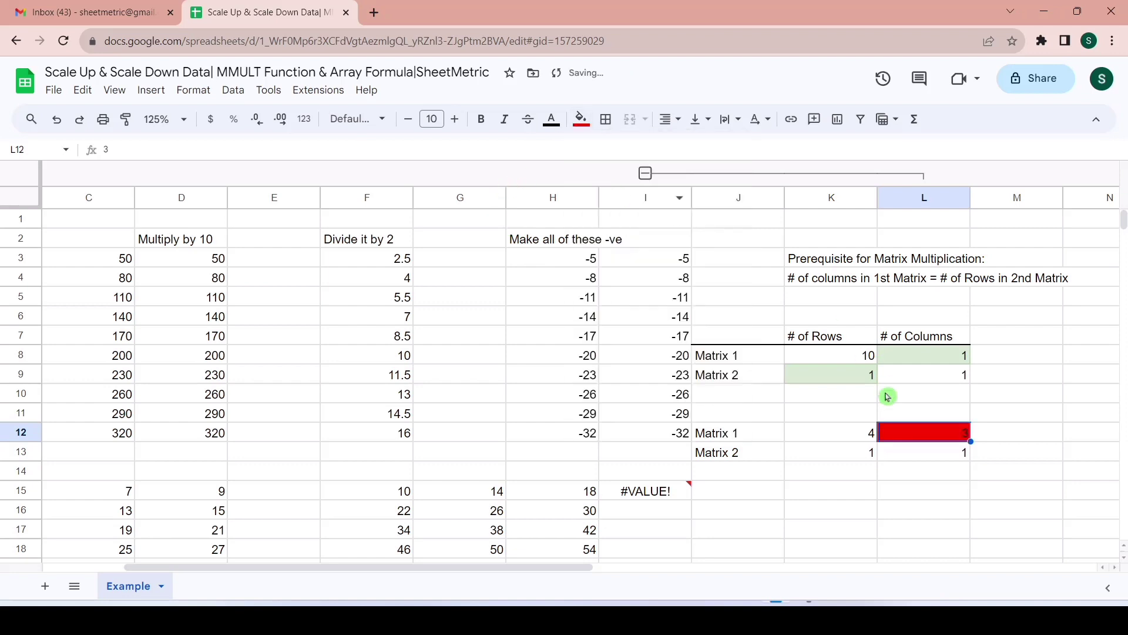
pyautogui.click(853, 458)
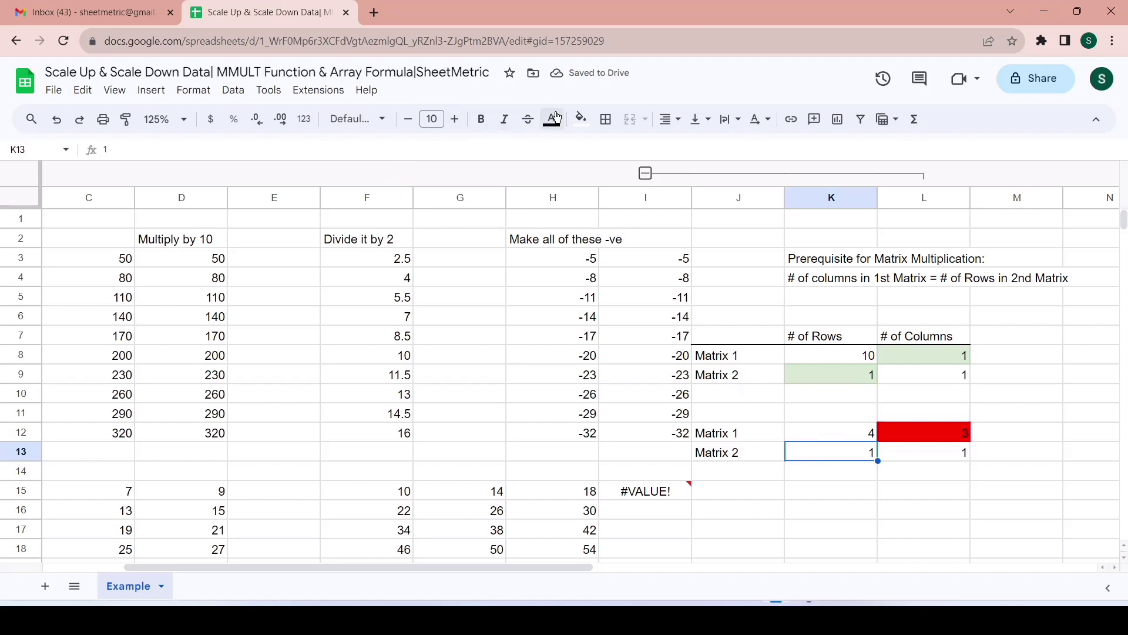
pyautogui.click(580, 119)
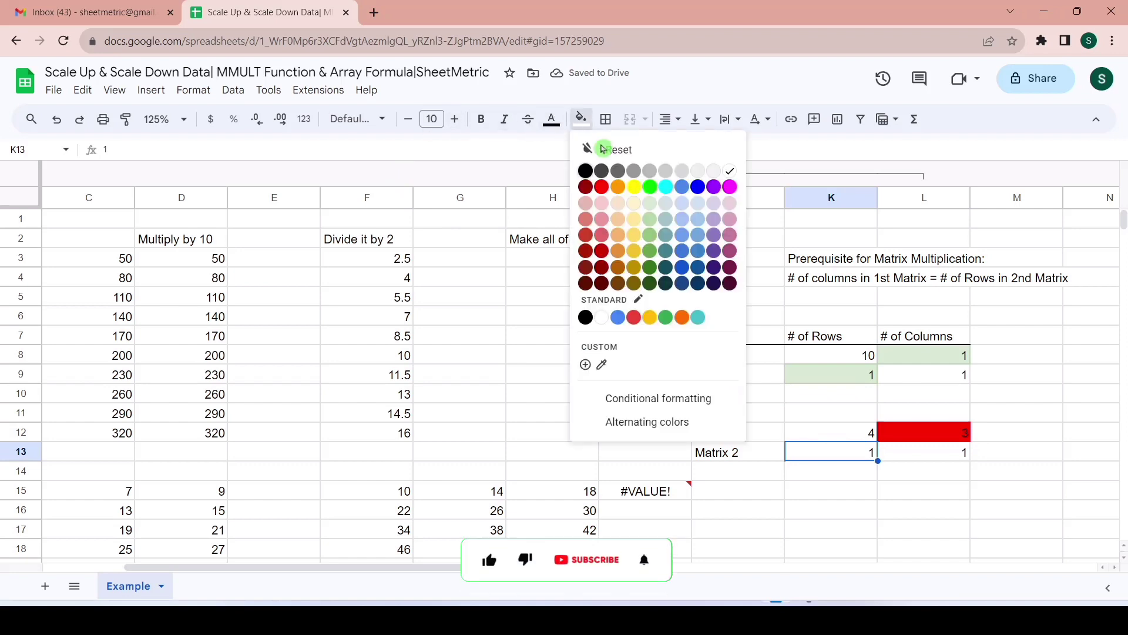
pyautogui.click(603, 205)
# Examine the formula in B15 and the values of the multi-column source grid below it.
pyautogui.click(719, 488)
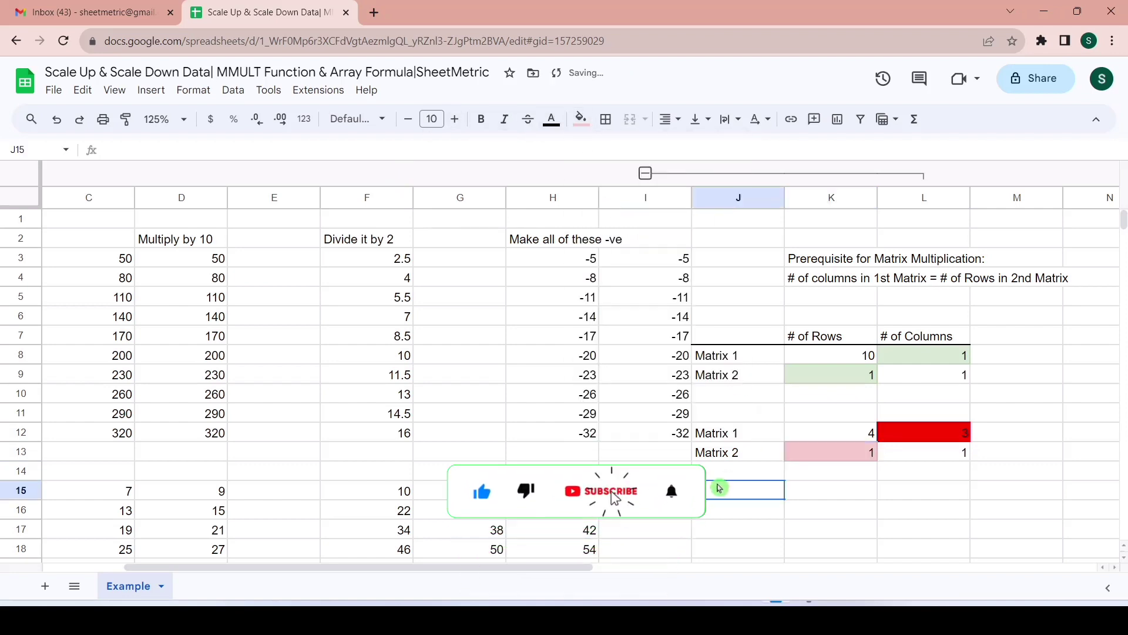
pyautogui.press('Left')
pyautogui.press('Left')
pyautogui.press('Left')
pyautogui.press('Left')
pyautogui.press('Left')
pyautogui.press('Left')
pyautogui.press('Left')
pyautogui.press('Left')
pyautogui.press('Left')
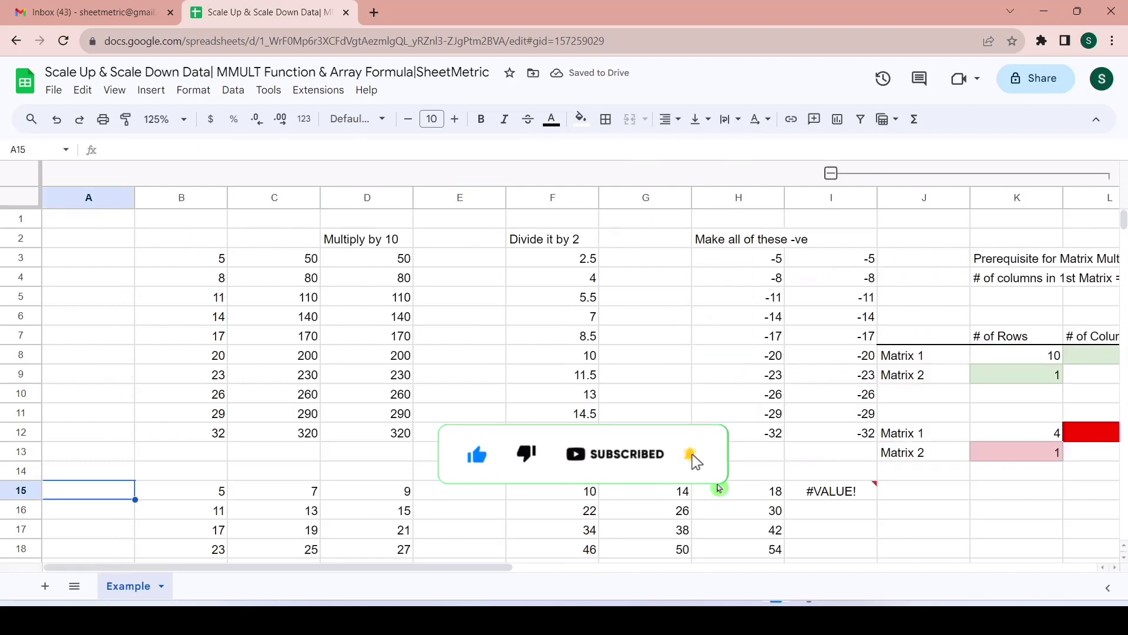
pyautogui.press('Right')
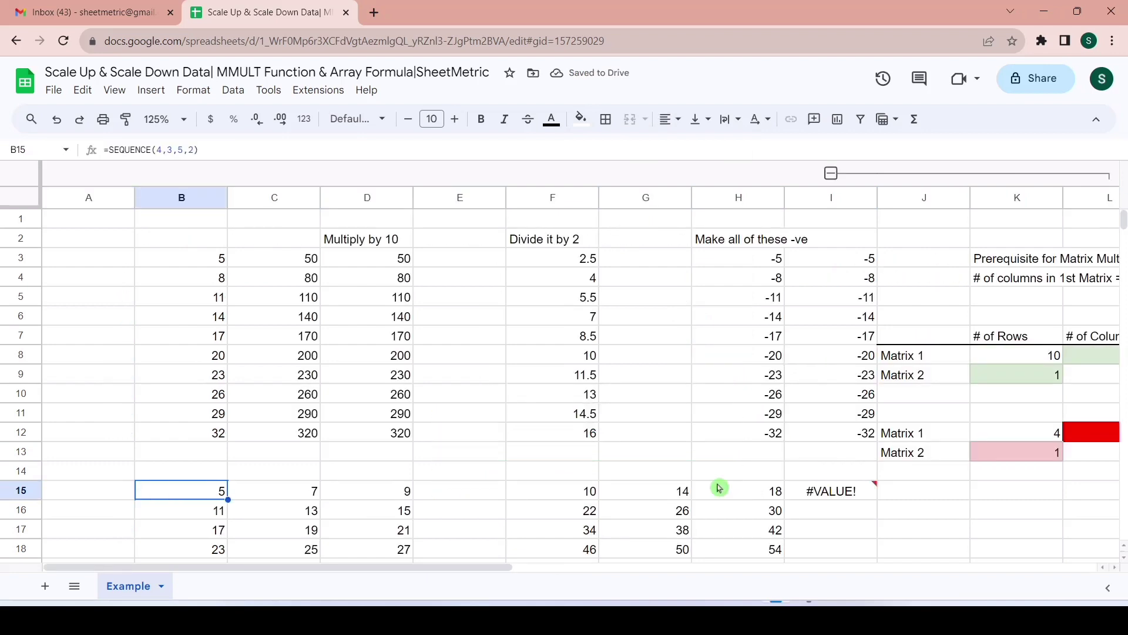
pyautogui.press('Down')
pyautogui.press('Down')
pyautogui.press('Down')
pyautogui.press('Down')
pyautogui.press('Down')
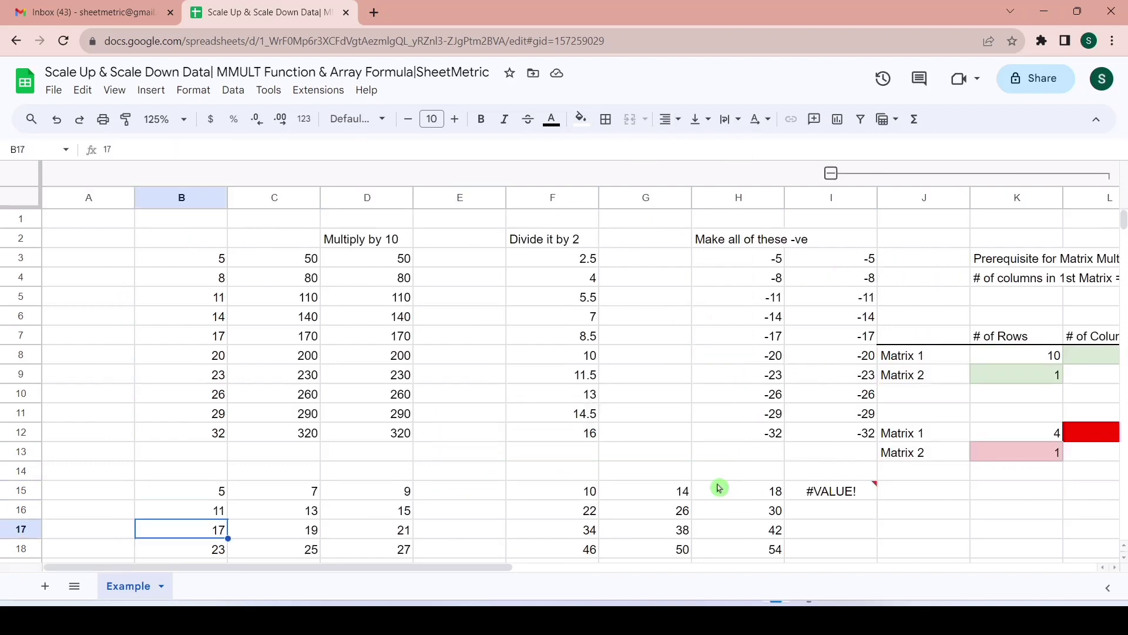
# Examine the formula in B3 that generates the single-column source numbers.
pyautogui.press('Up')
pyautogui.press('Up')
pyautogui.press('Up')
pyautogui.press('Up')
pyautogui.press('Up')
pyautogui.press('Up')
pyautogui.press('Up')
pyautogui.press('Up')
pyautogui.press('Up')
pyautogui.press('Up')
pyautogui.press('Up')
pyautogui.press('Up')
pyautogui.press('Up')
pyautogui.press('Up')
pyautogui.press('Up')
pyautogui.press('Up')
pyautogui.press('Up')
pyautogui.press('Up')
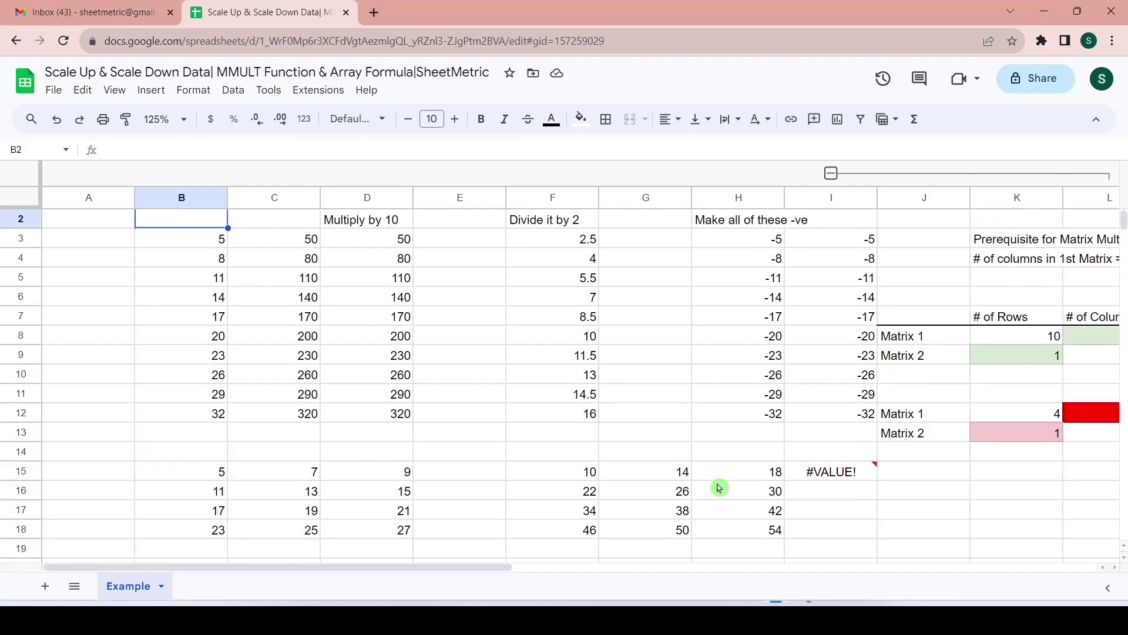
pyautogui.press('Down')
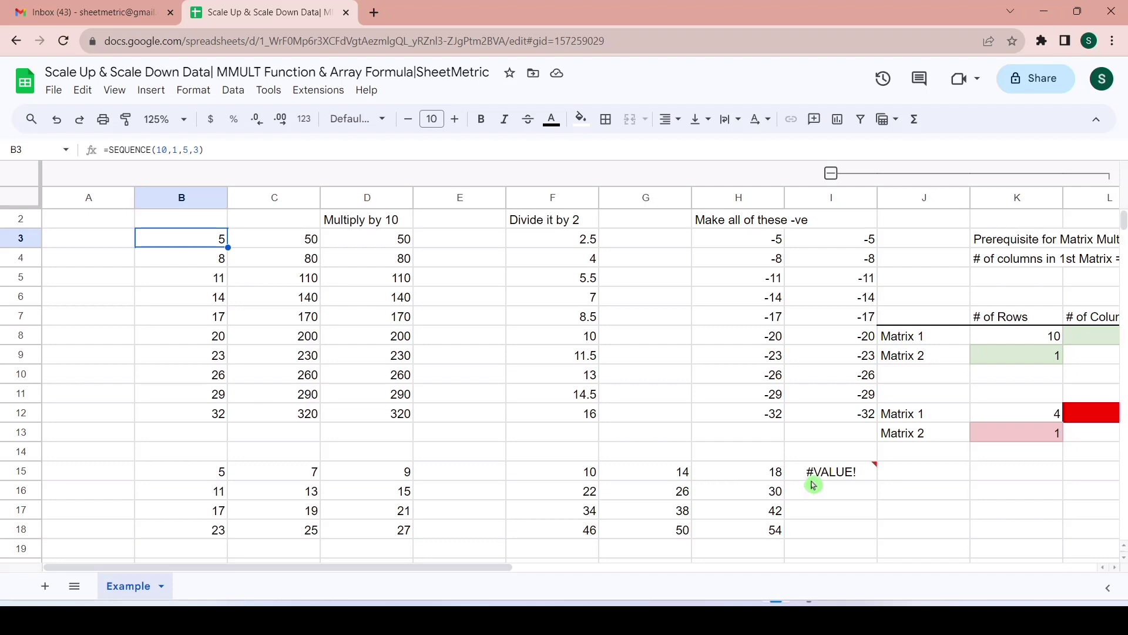
pyautogui.moveTo(846, 479)
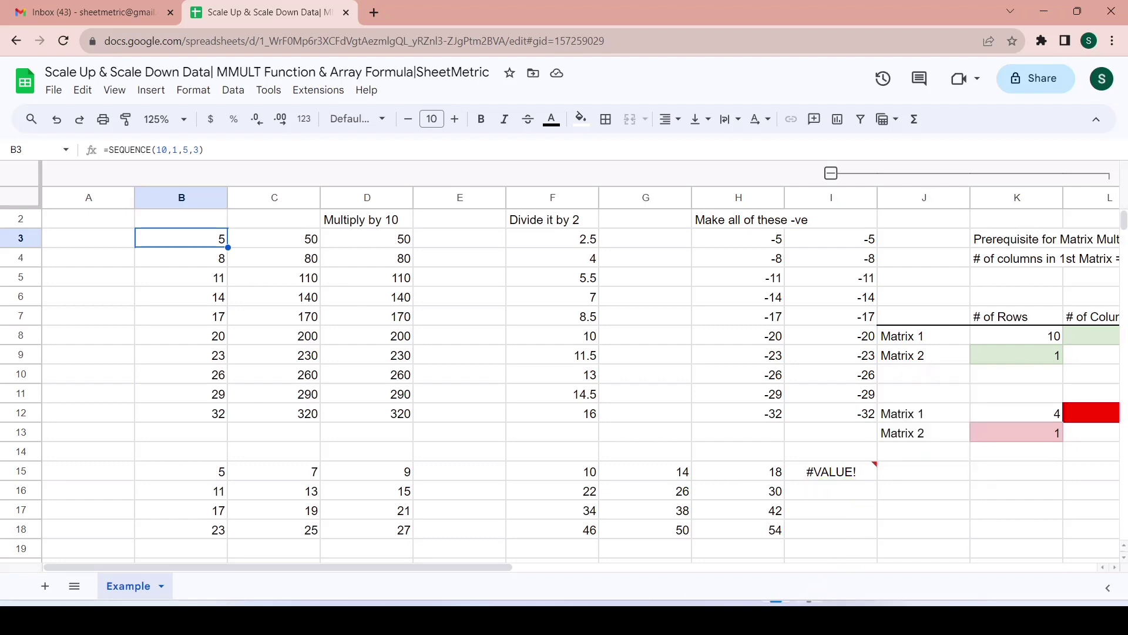